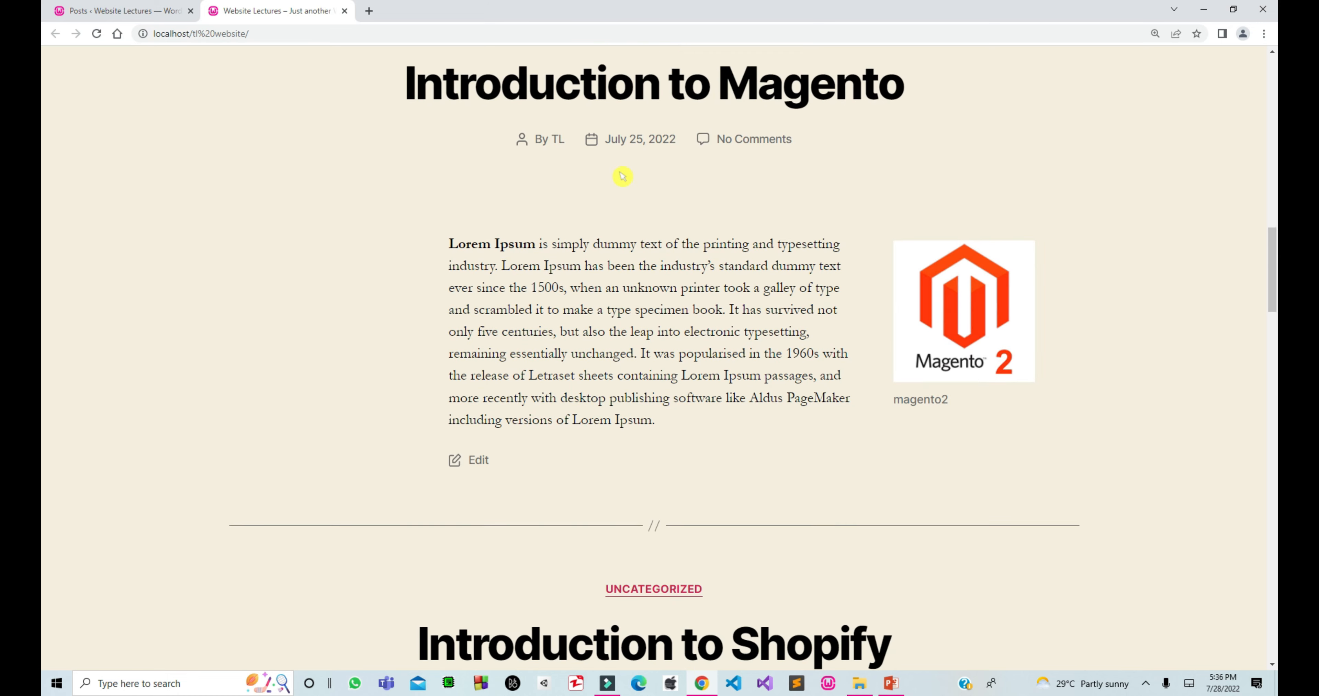
- Look through the published posts on the site's front page, from the newest post down to Hello world!
scroll(622, 176, "down", 8)
scroll(622, 176, "up", 8)
scroll(622, 176, "down", 16)
scroll(622, 176, "up", 20)
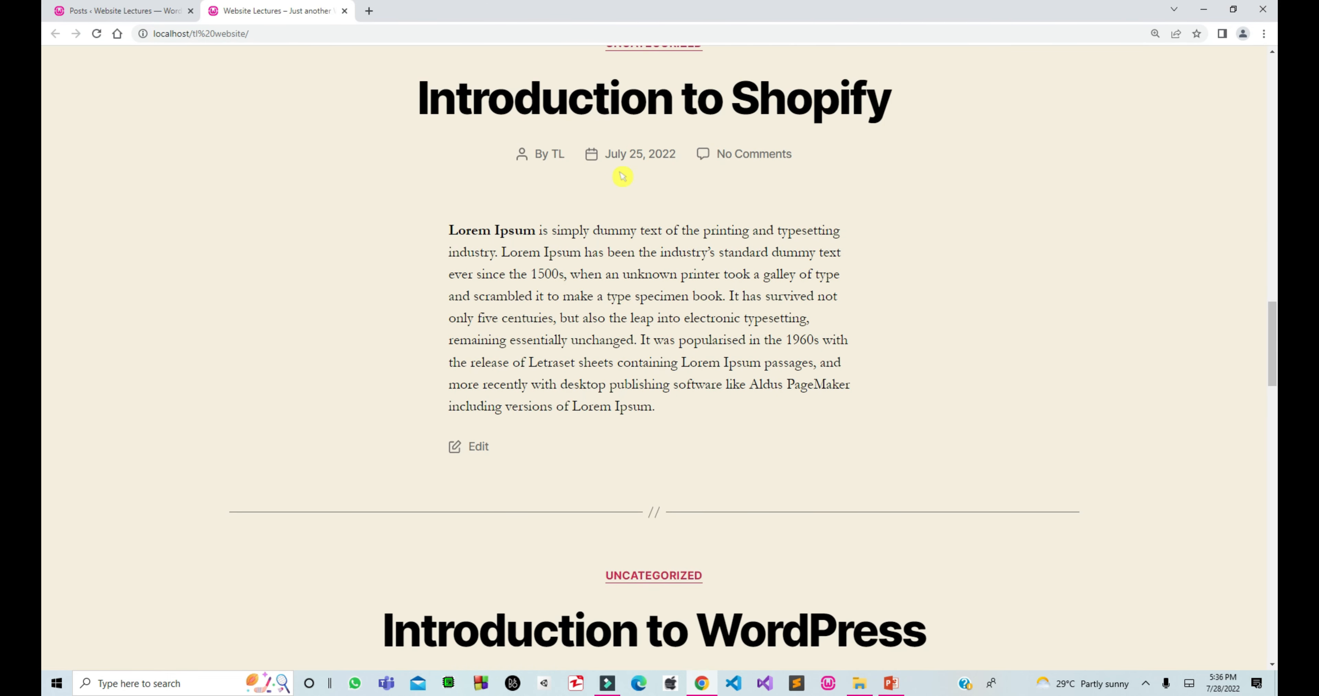
scroll(622, 176, "up", 8)
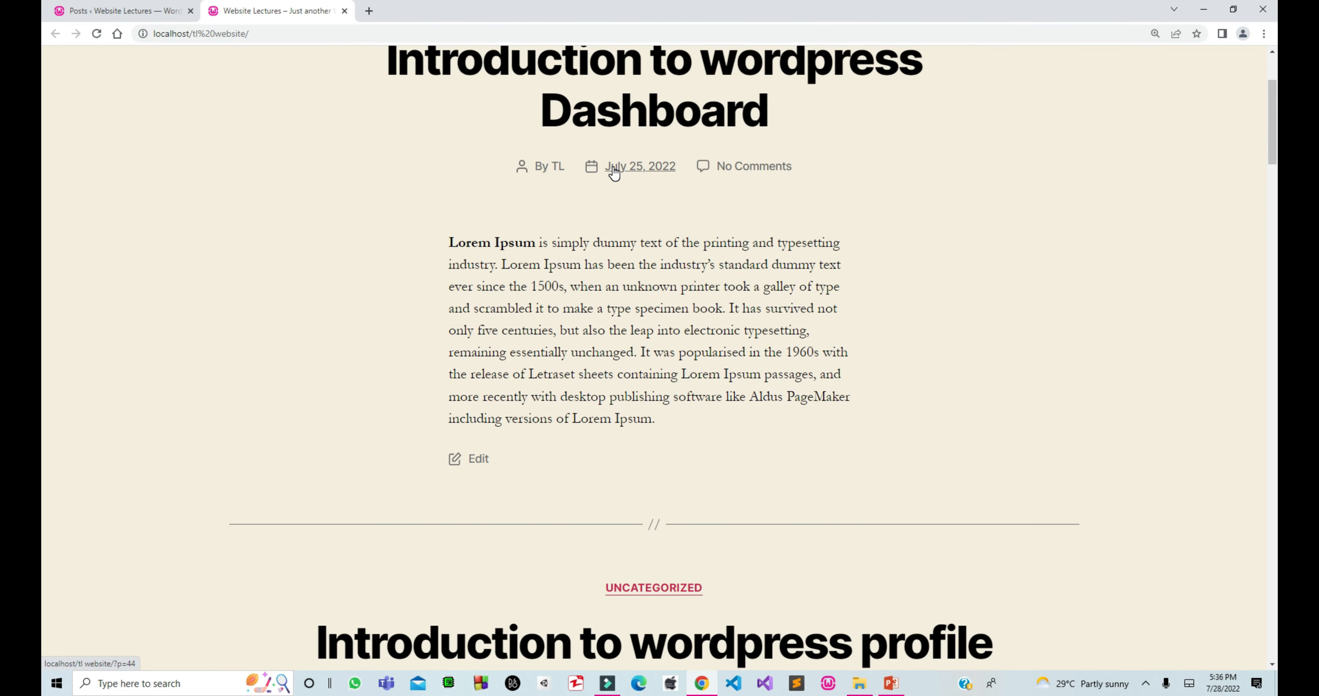
scroll(622, 176, "down", 20)
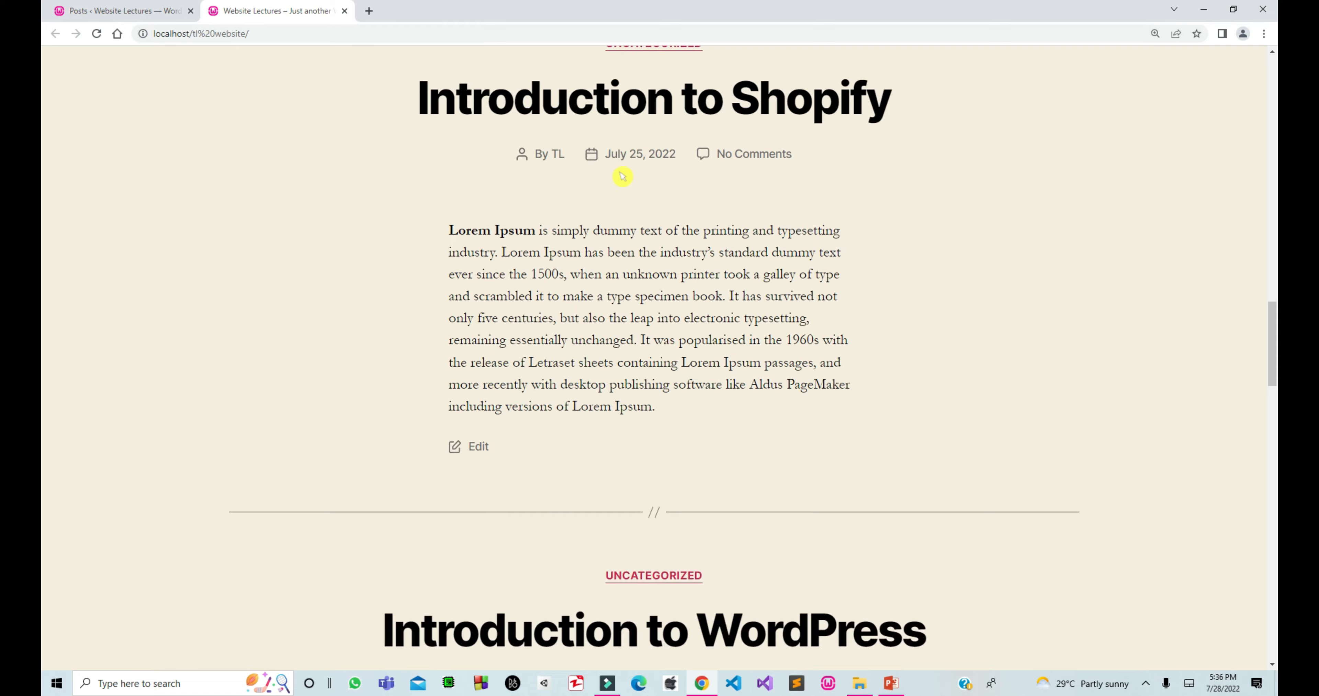
scroll(622, 176, "down", 20)
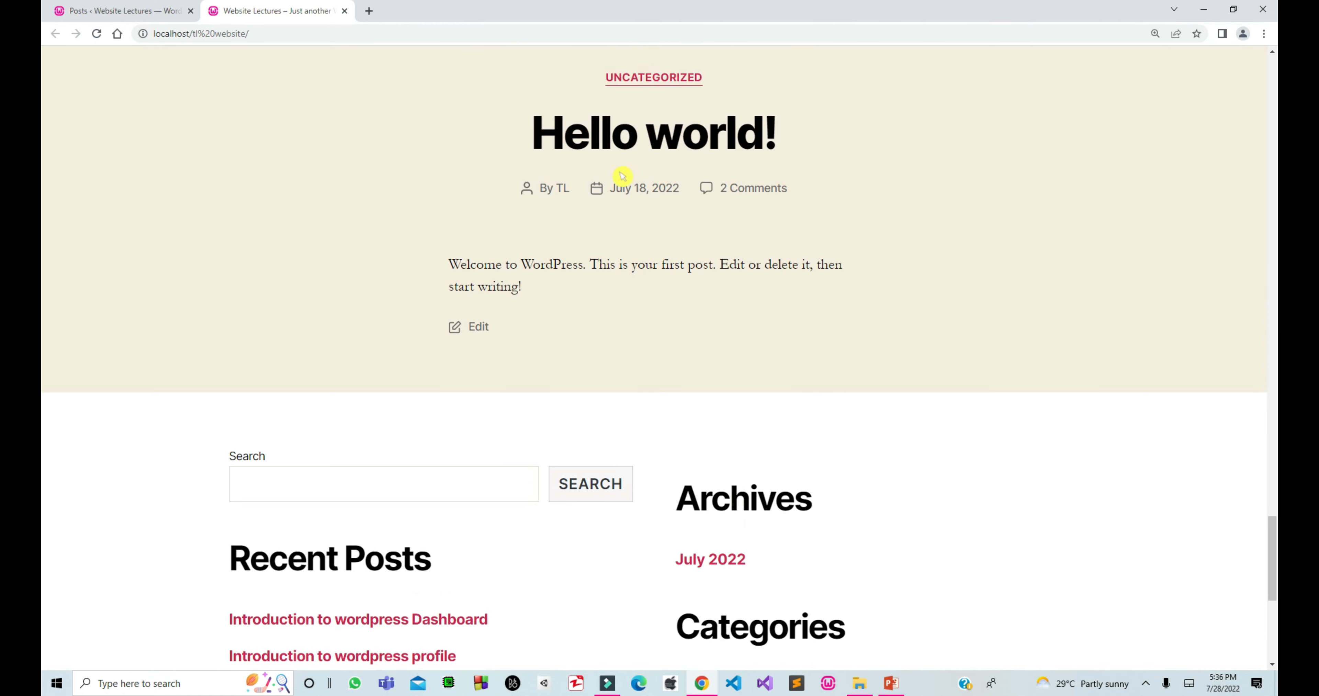
scroll(622, 176, "up", 20)
scroll(622, 176, "up", 16)
scroll(623, 176, "up", 10)
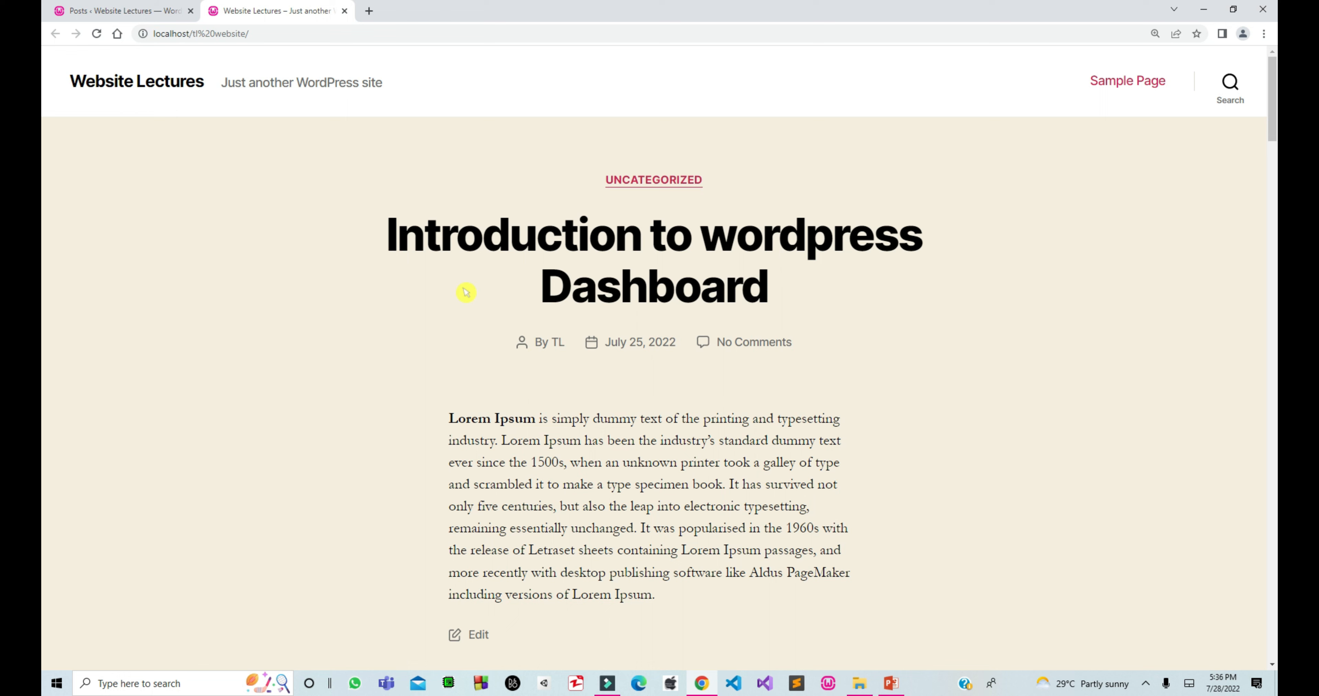
- Open the post categories page in the site's admin area and review the new-category form and the Uncategorized entry
left_click(135, 11)
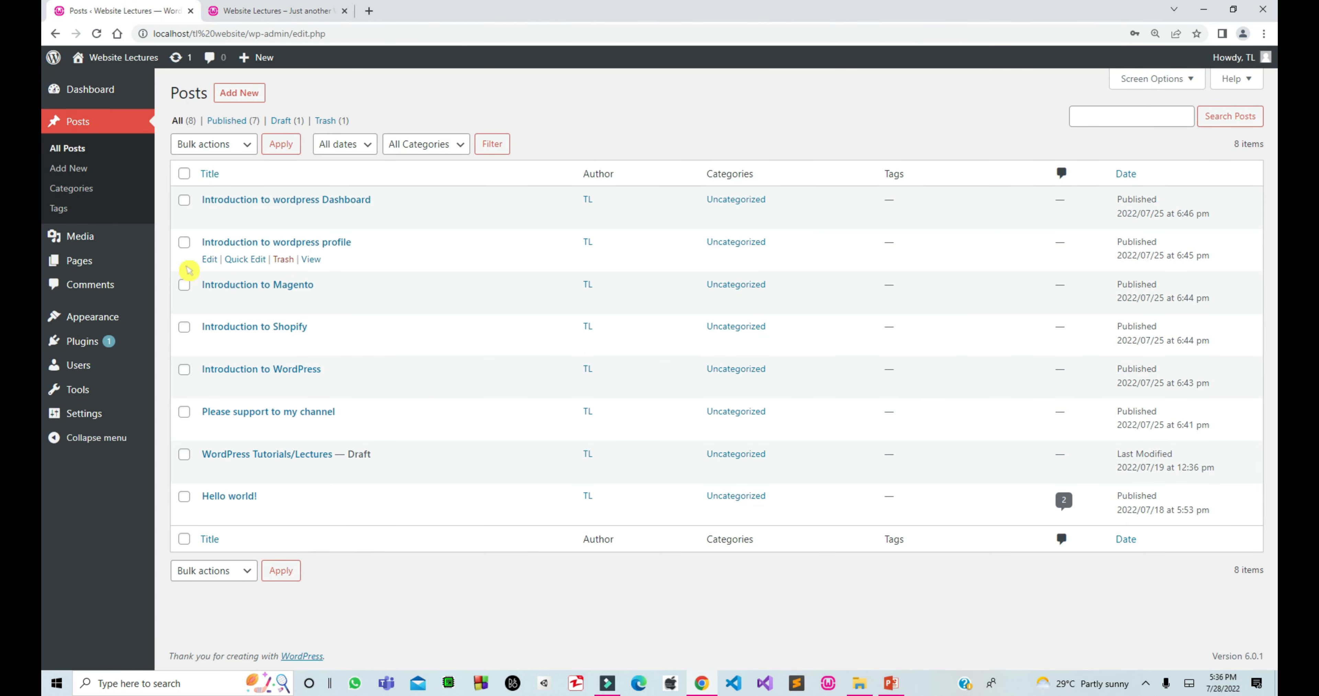
left_click(77, 191)
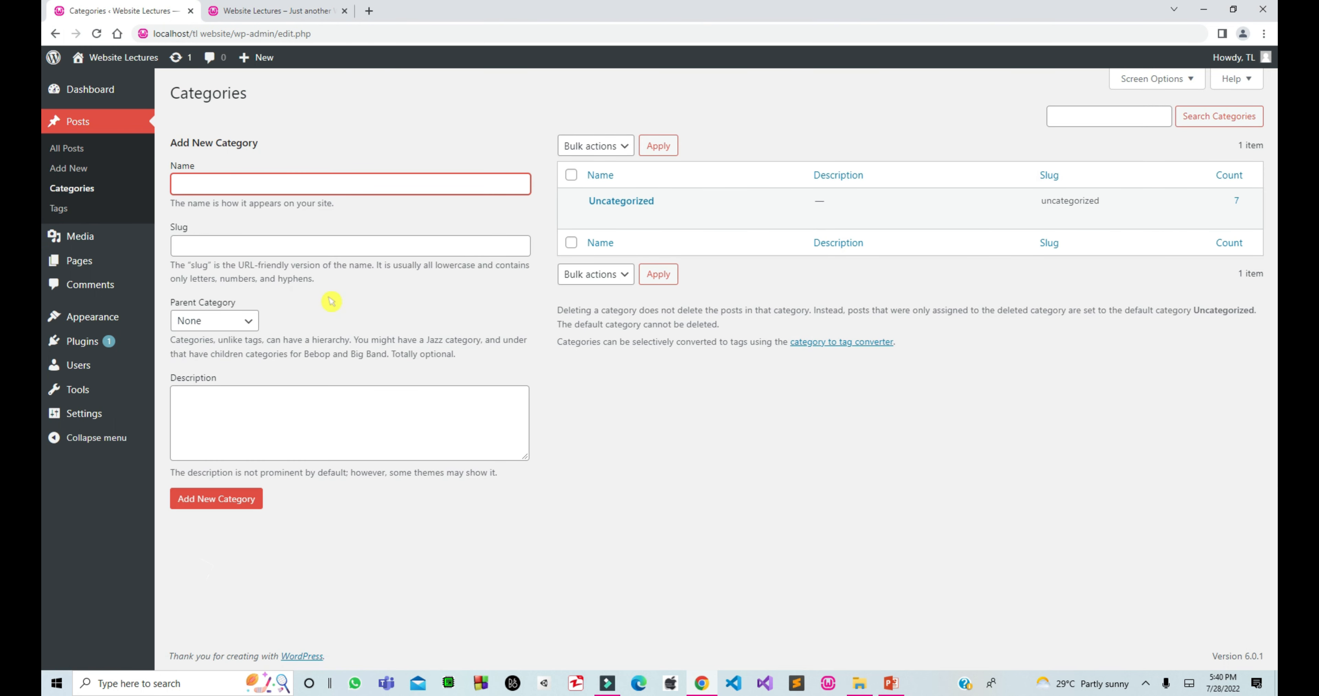
left_click_drag(177, 143, 274, 162)
left_click(274, 162)
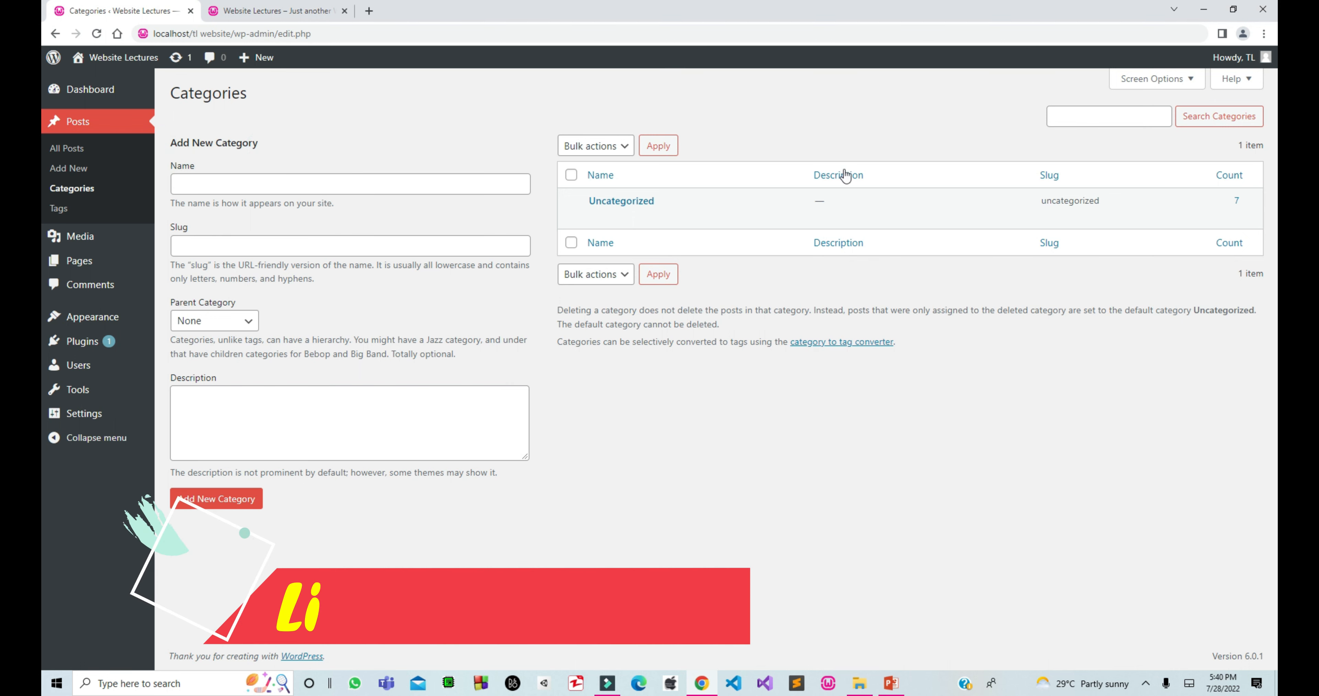
mouse_move(626, 224)
left_click(721, 213)
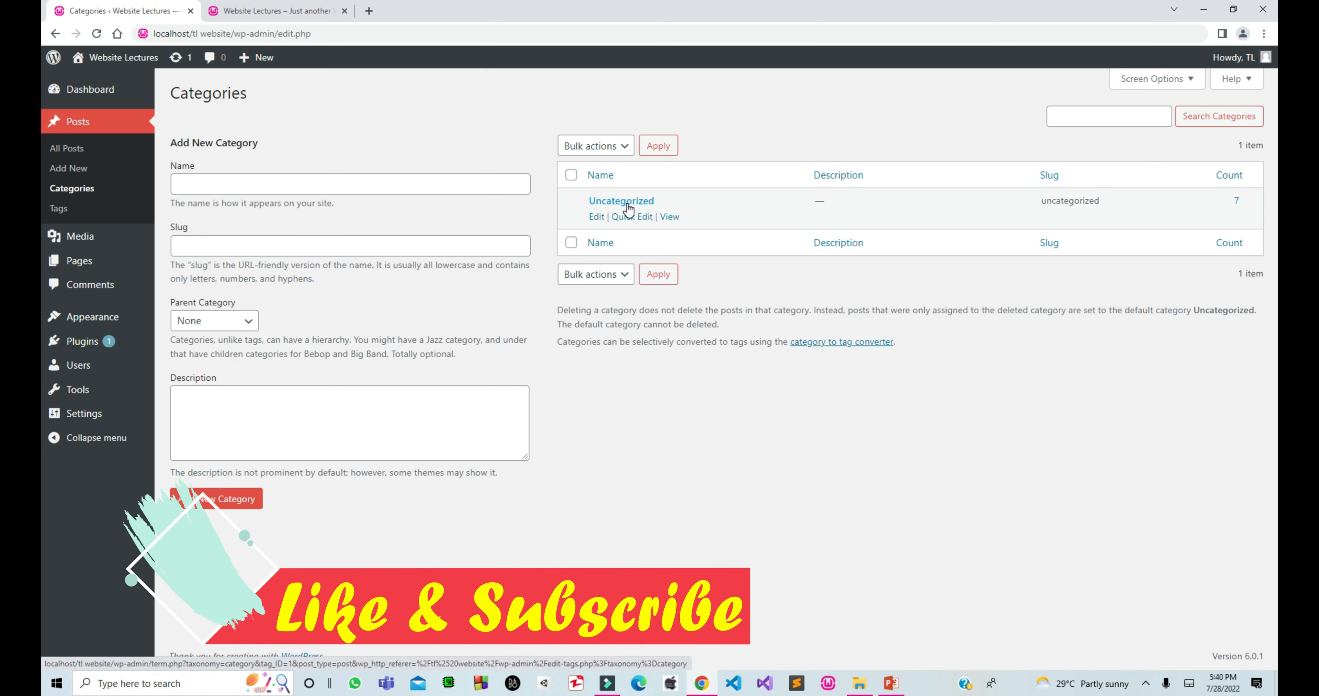
- Enter Youtube Channel as the name of the new category
left_click(447, 189)
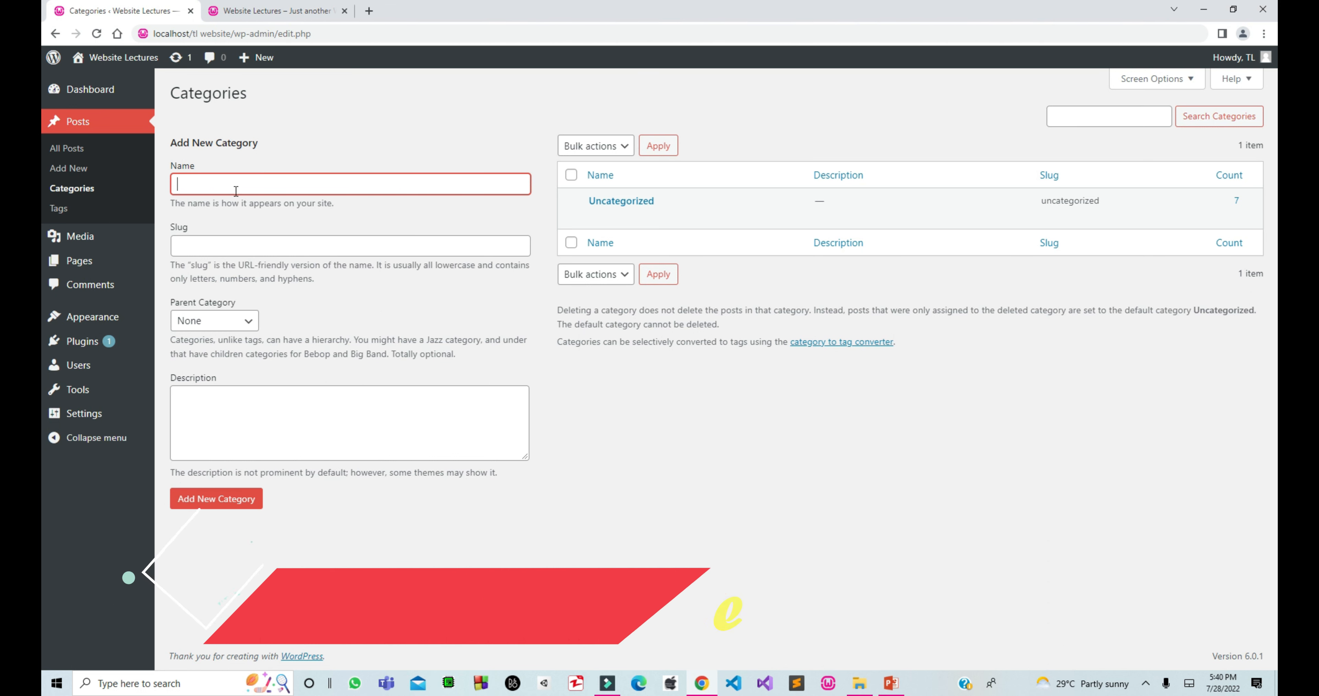
type("You")
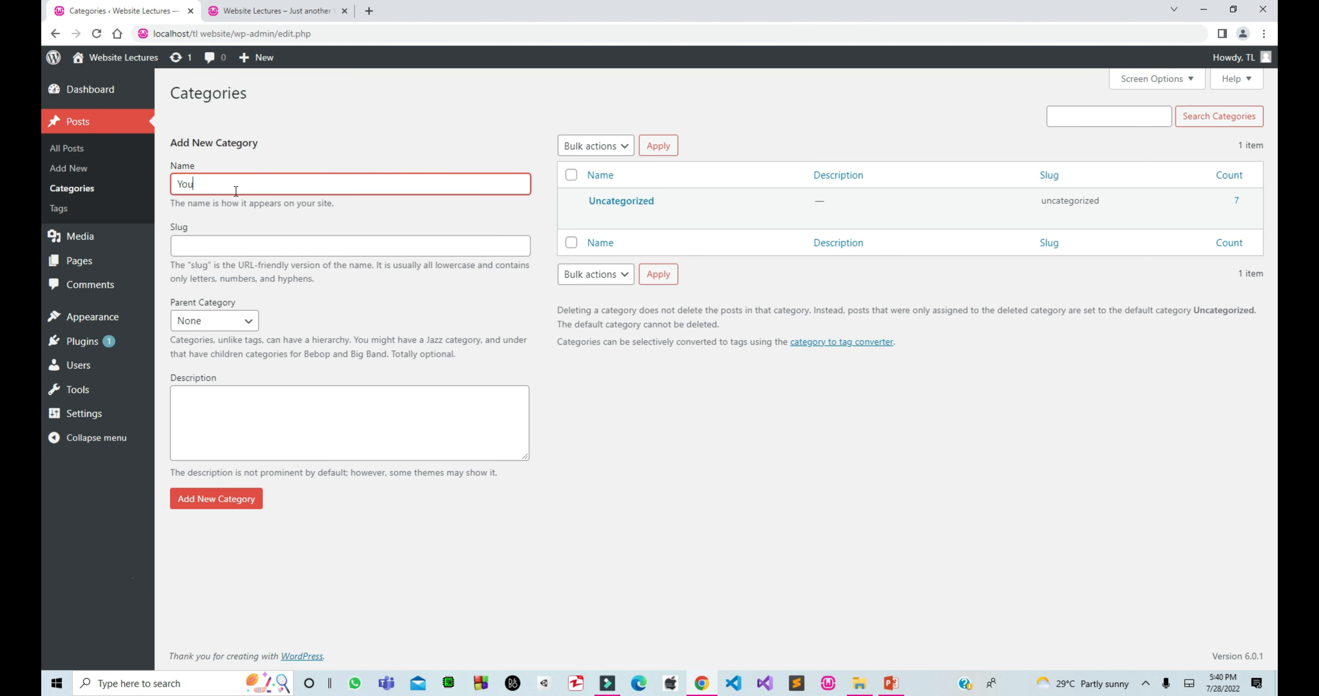
type("tube Channel")
- Examine the slug field's help text alongside the page address, reducing the address text to localhost/tl website/ without loading it
left_click(228, 242)
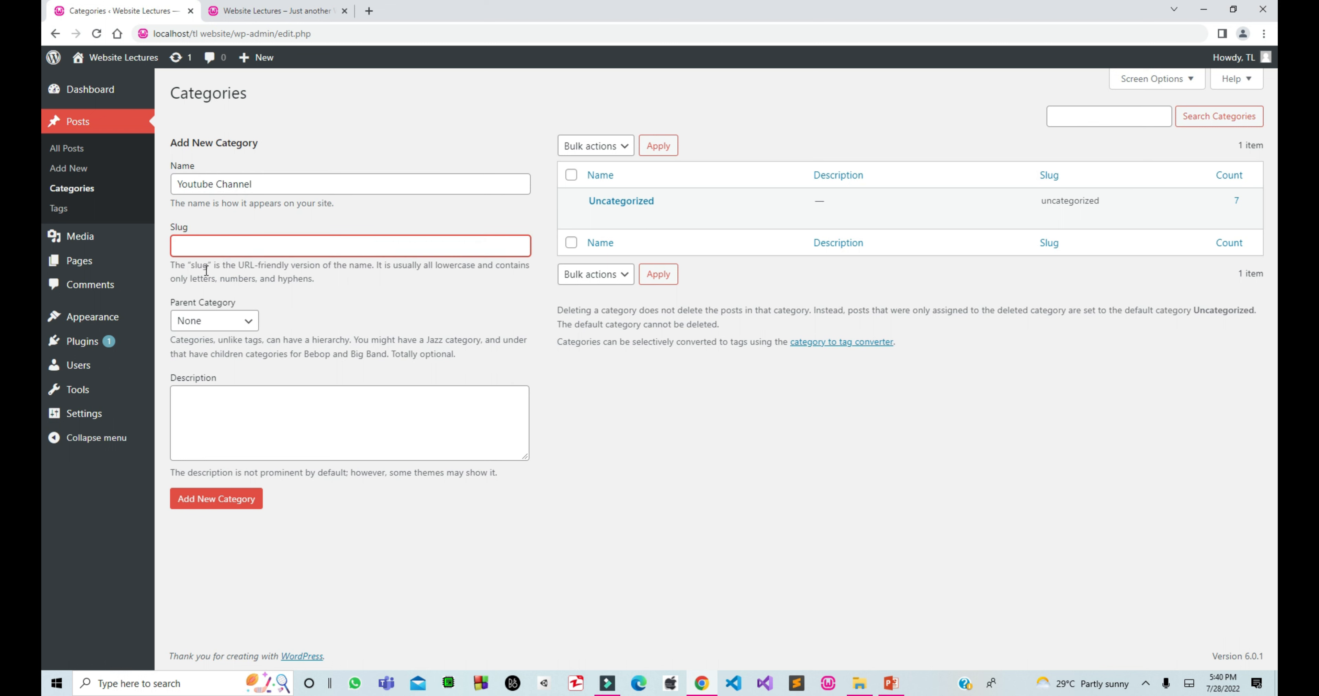
left_click_drag(238, 264, 375, 268)
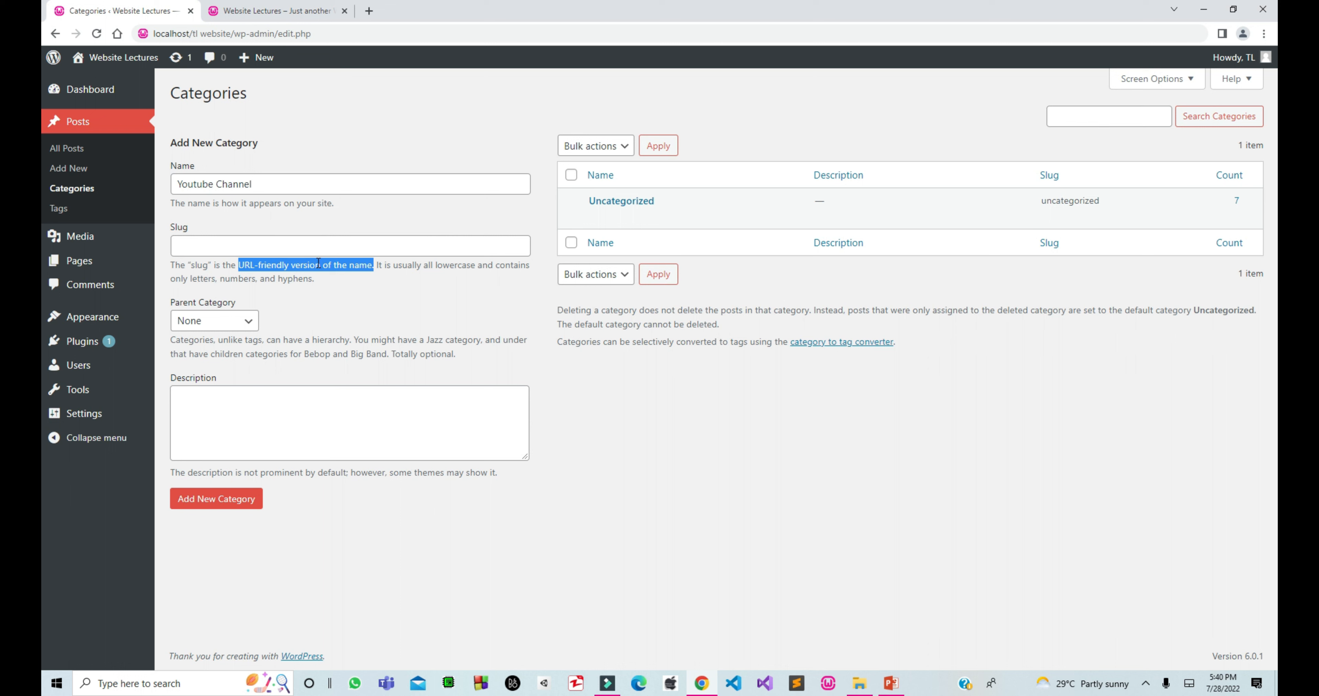
left_click(331, 31)
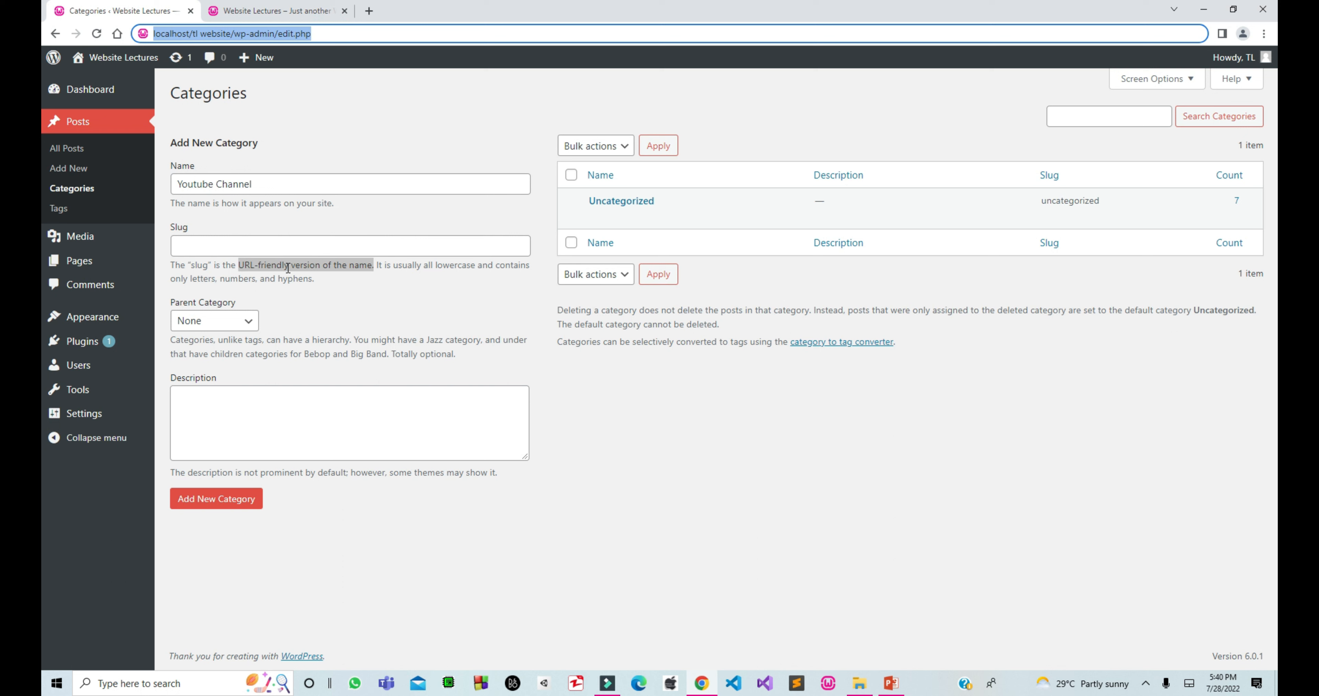
left_click(283, 250)
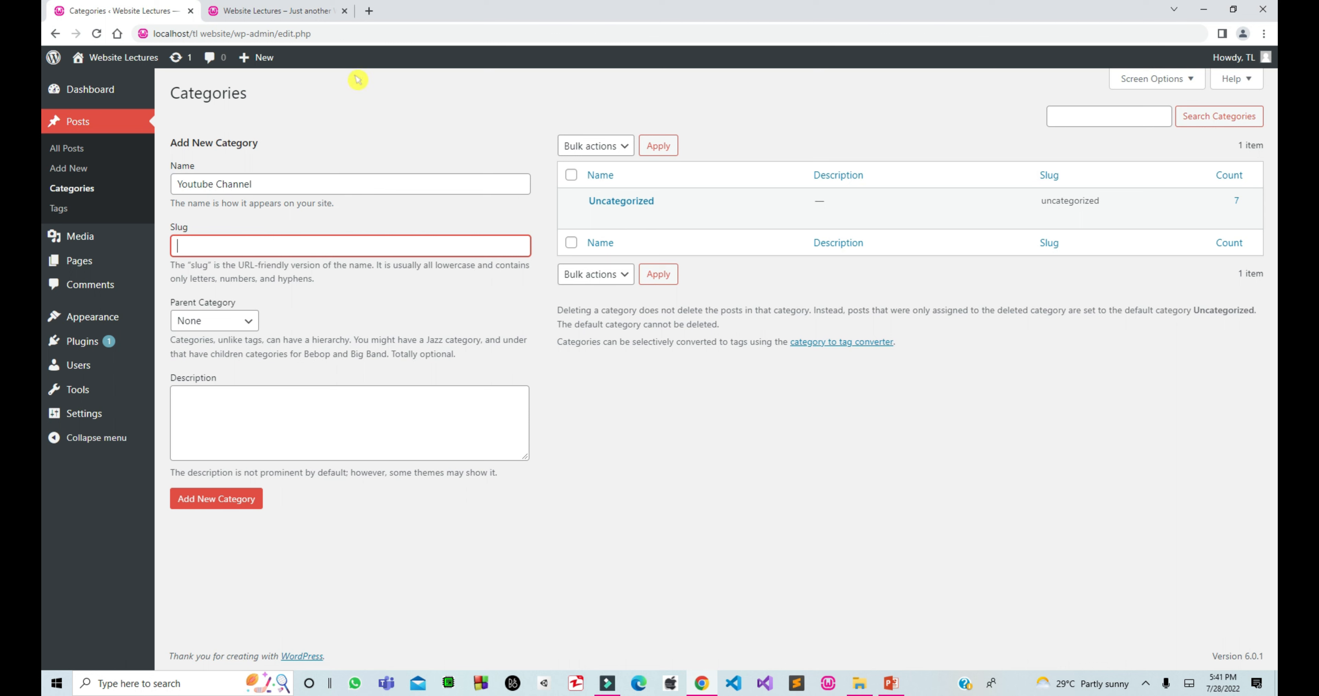
left_click_drag(332, 33, 234, 32)
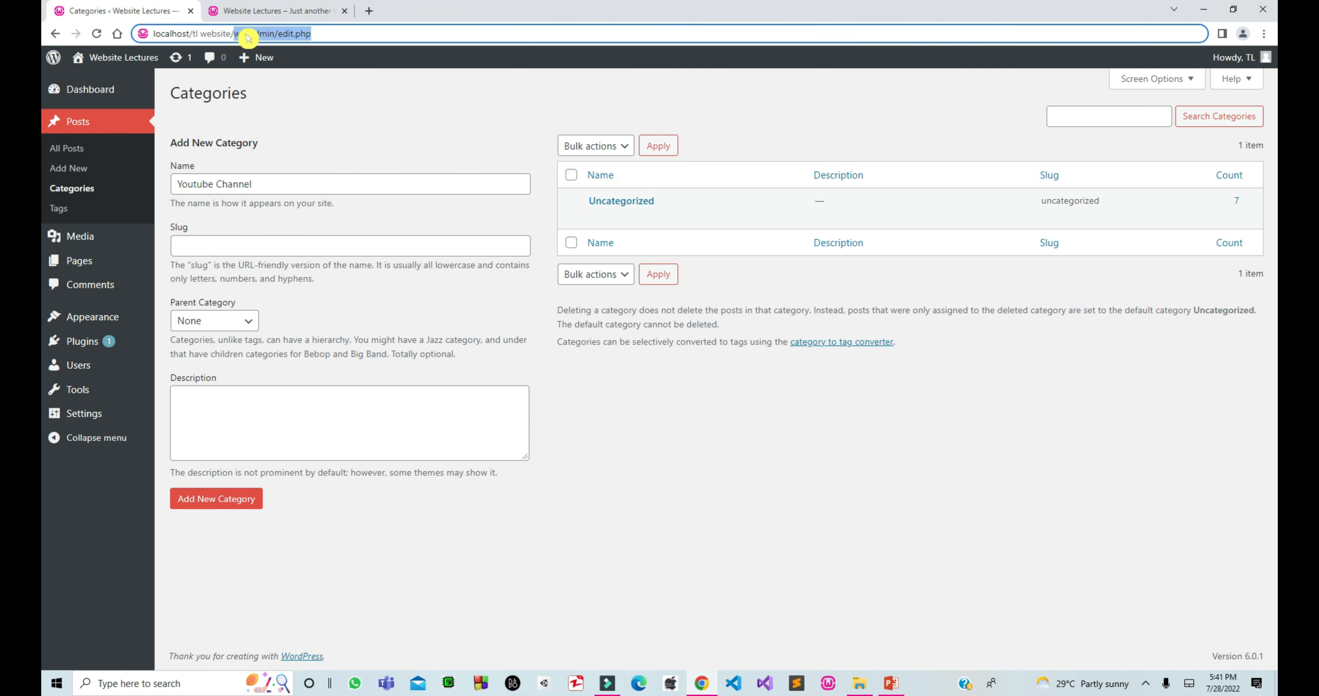
key("BackSpace")
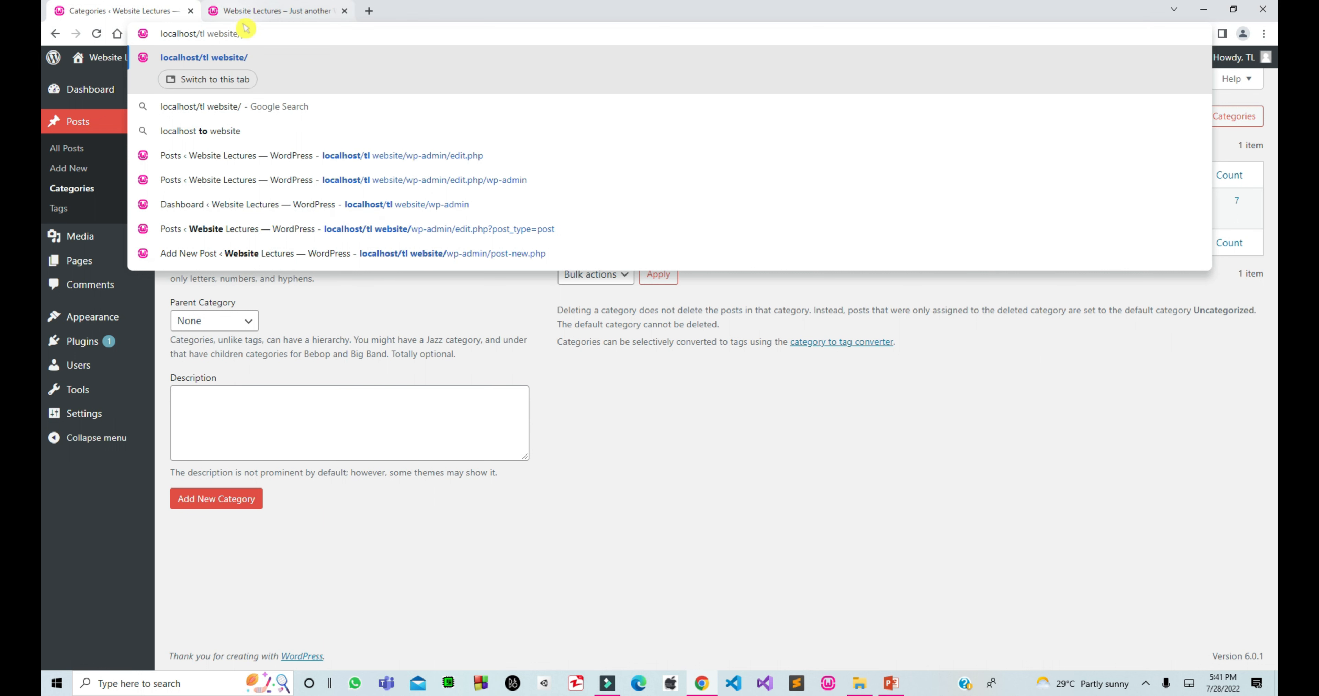
left_click_drag(241, 33, 159, 38)
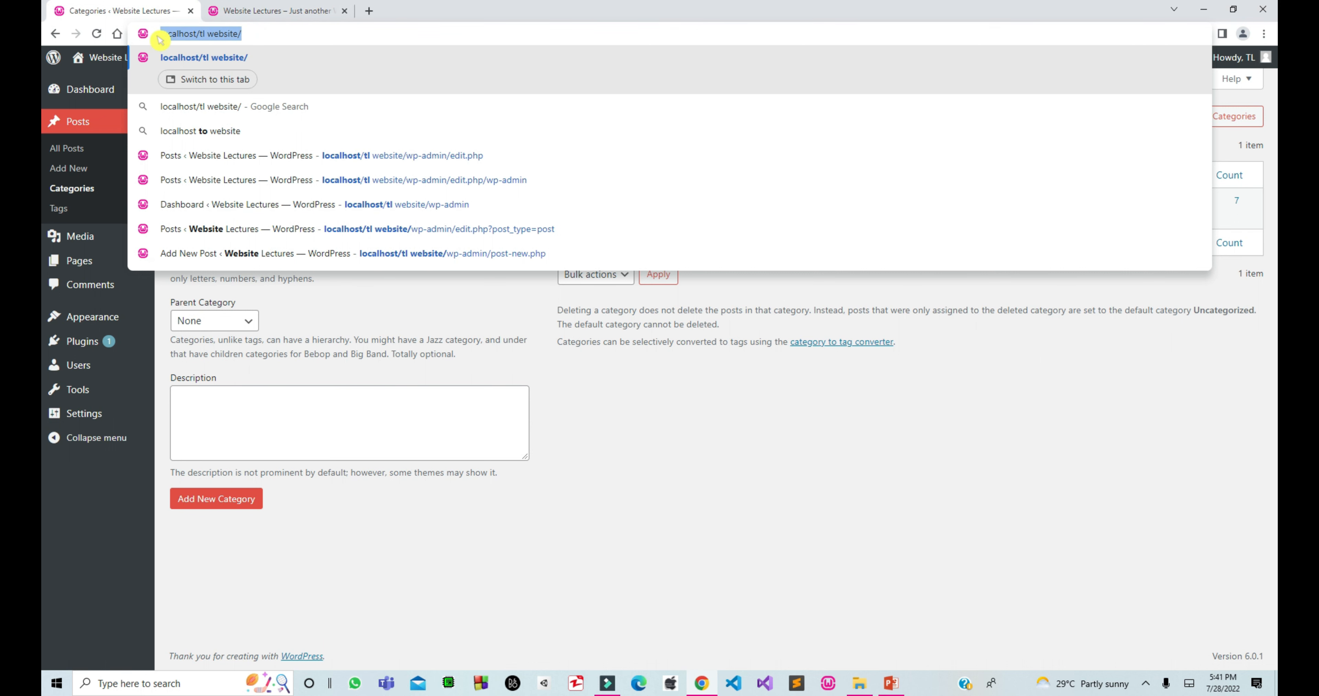
left_click(527, 302)
left_click(314, 250)
left_click_drag(237, 264, 359, 264)
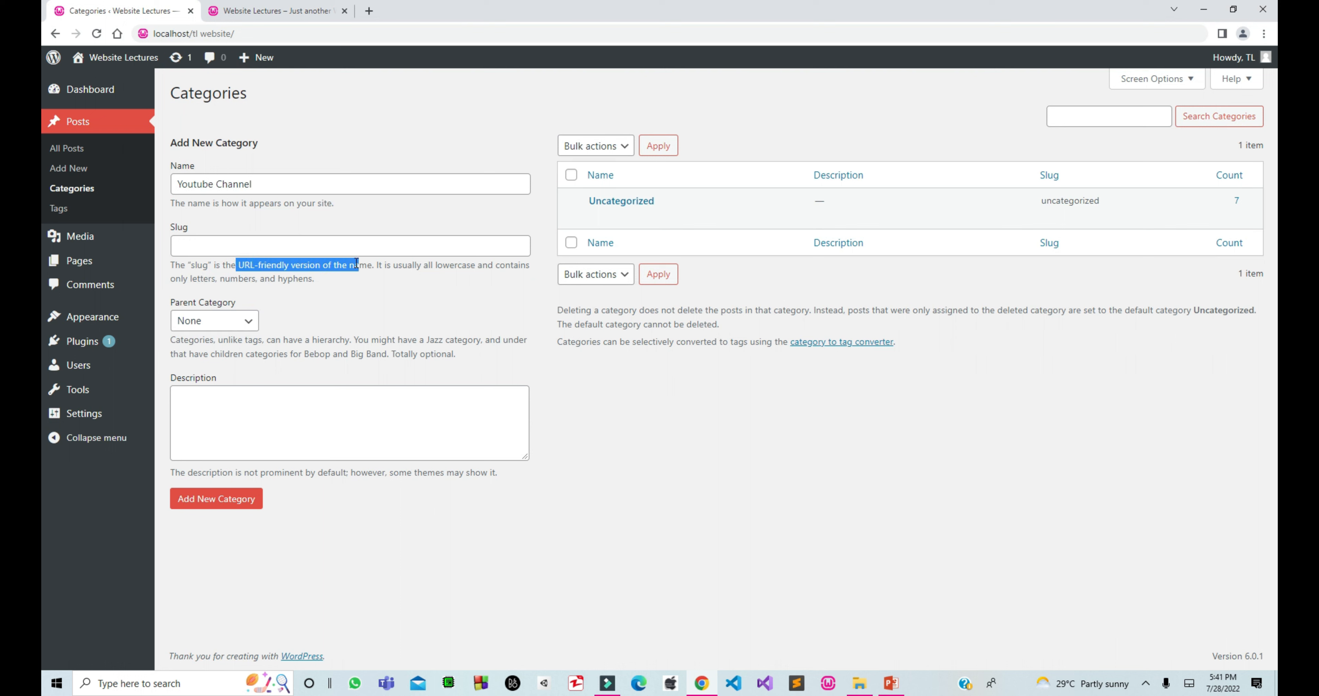
- Set the new category's slug to youtube_posts and keep its parent category as None
left_click(335, 249)
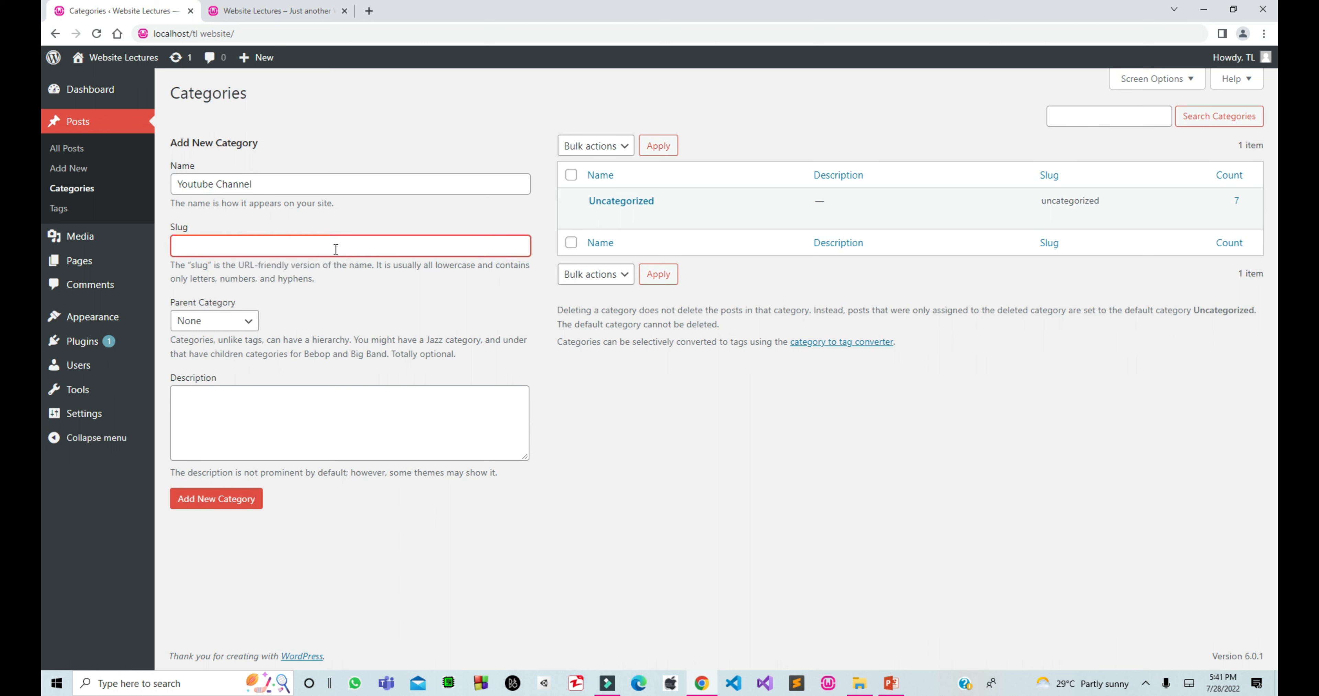
type("youtube_po")
left_click_drag(248, 246, 173, 246)
left_click(270, 250)
left_click(250, 325)
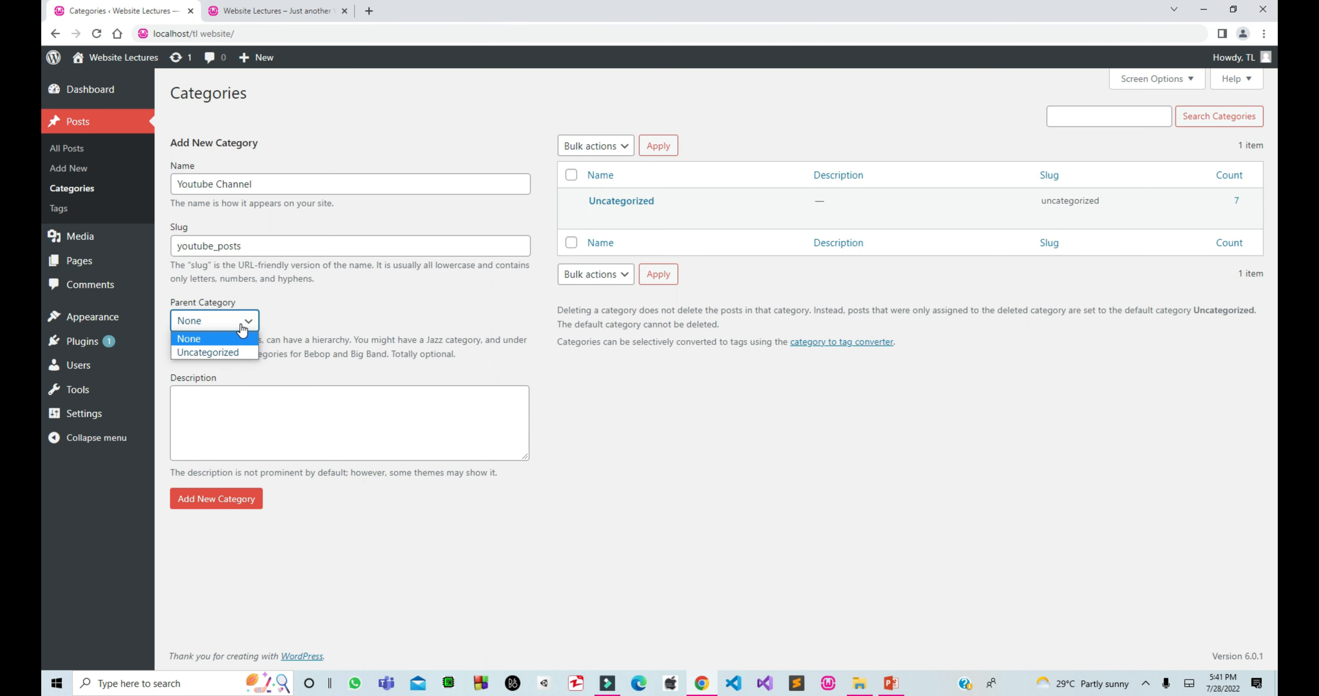
left_click(240, 338)
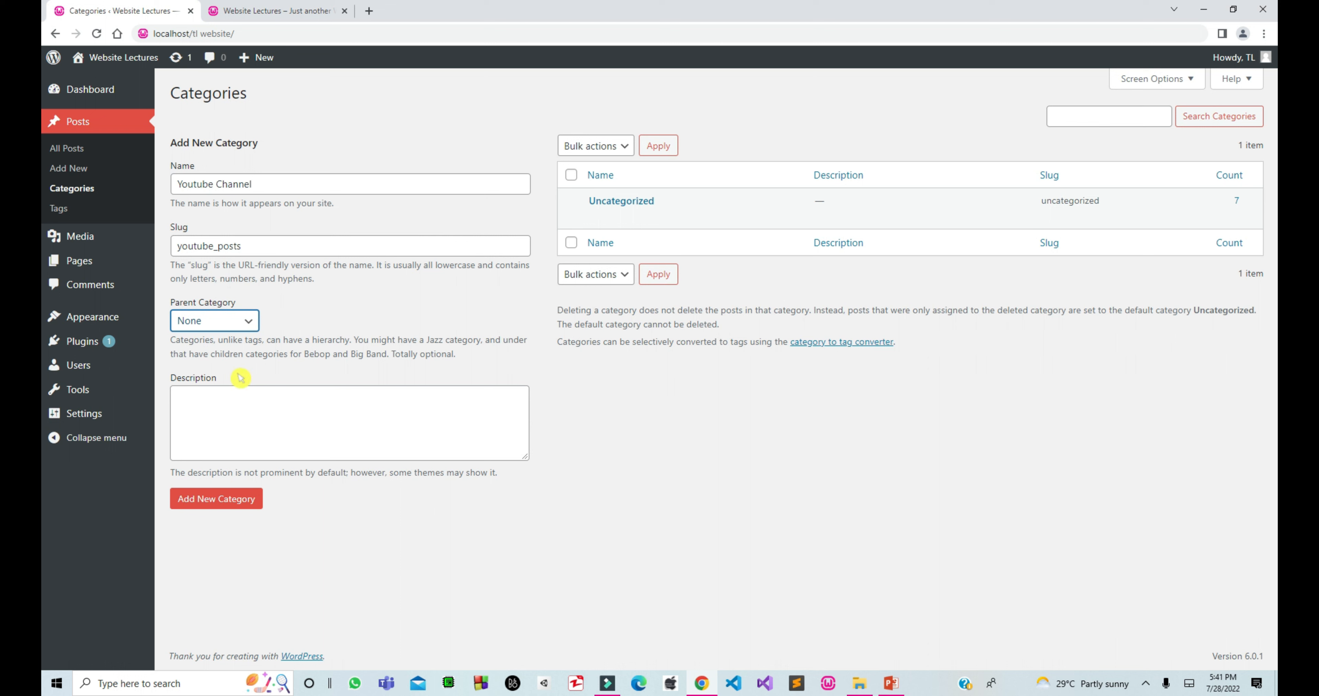
- Describe the category with "This category will contain all youtube channel posts." and add it
left_click(208, 399)
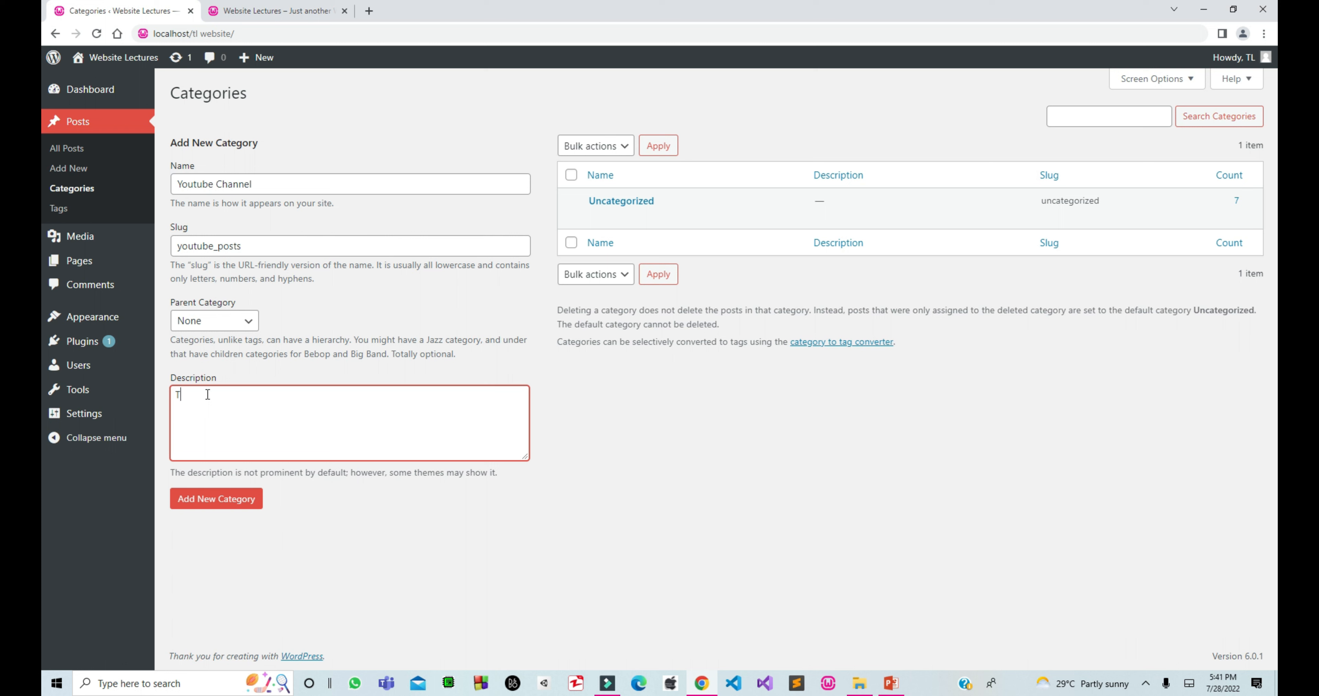
type("This category will contain all youtube channel posts.")
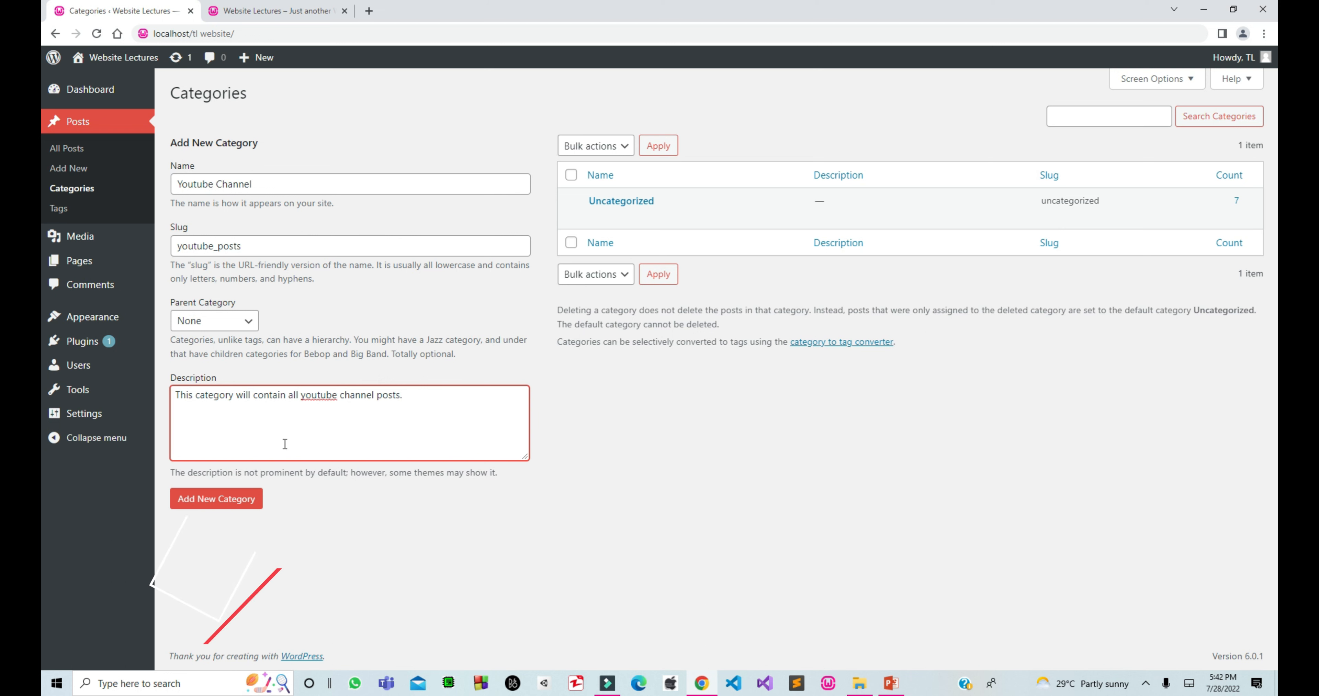
left_click(221, 501)
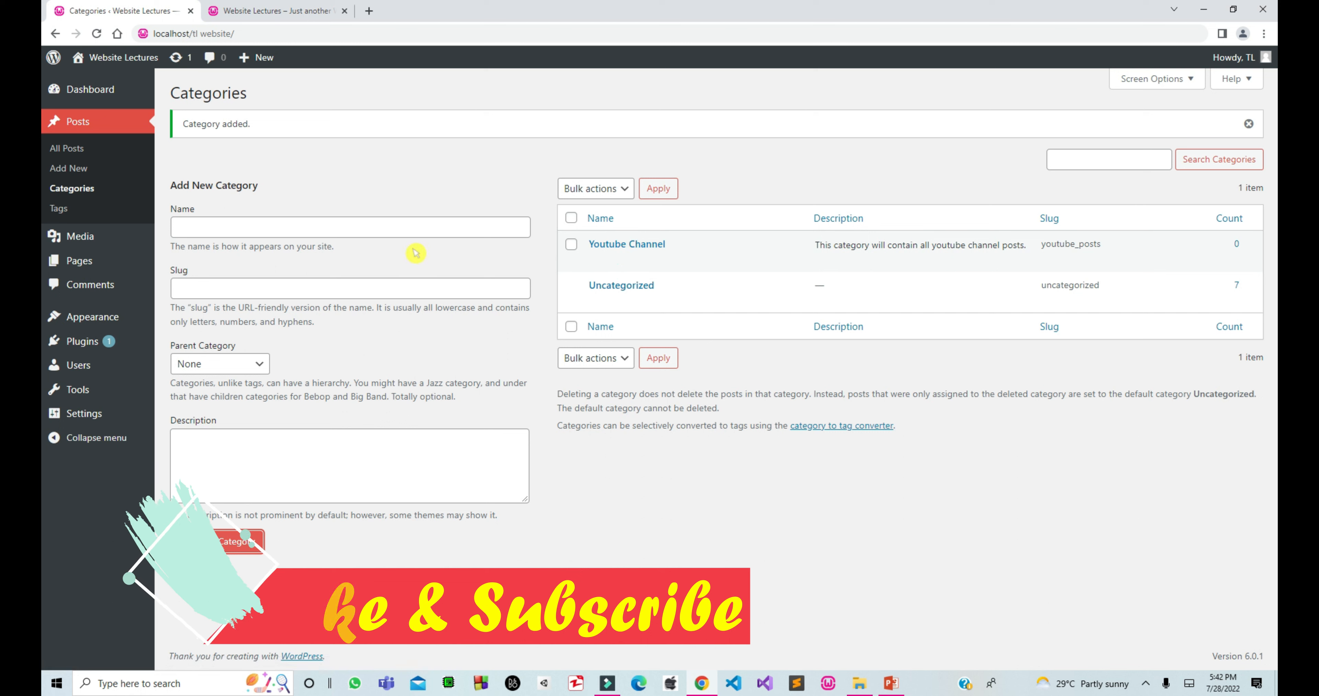
- Add a category named Wordpress with the slug wordpress_posts, no parent and an empty description
left_click(401, 229)
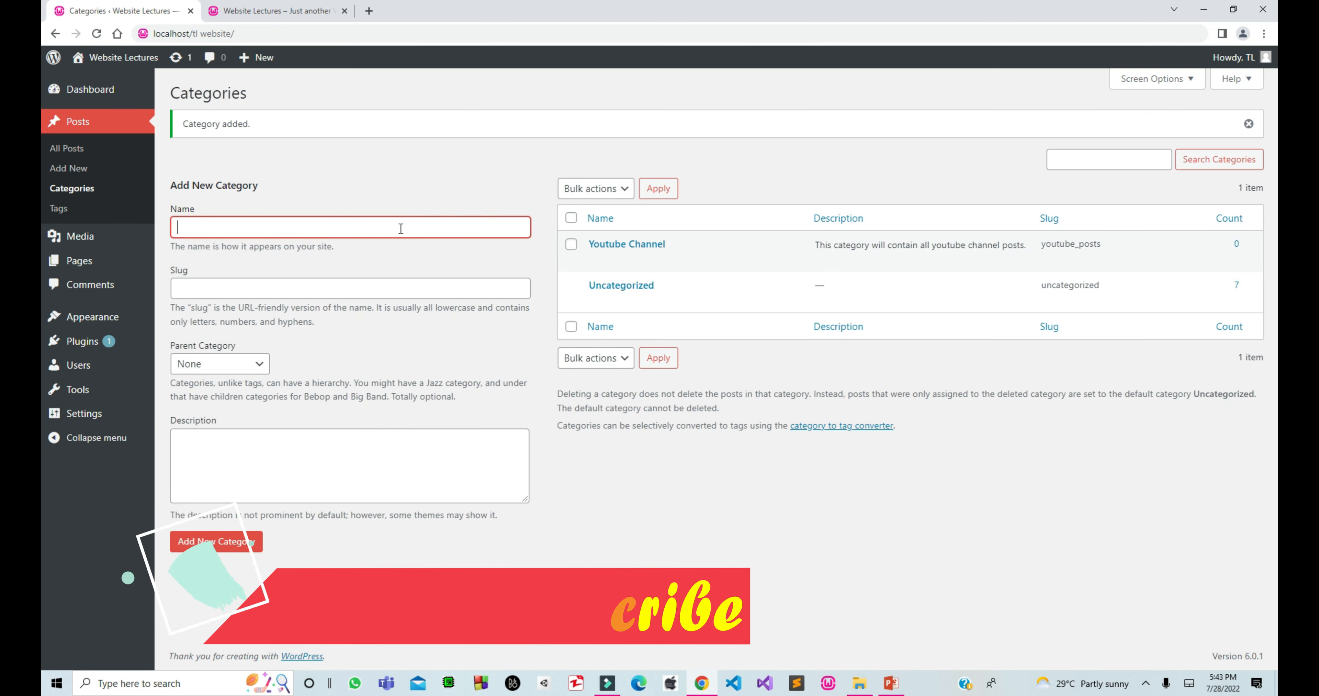
type("Wo")
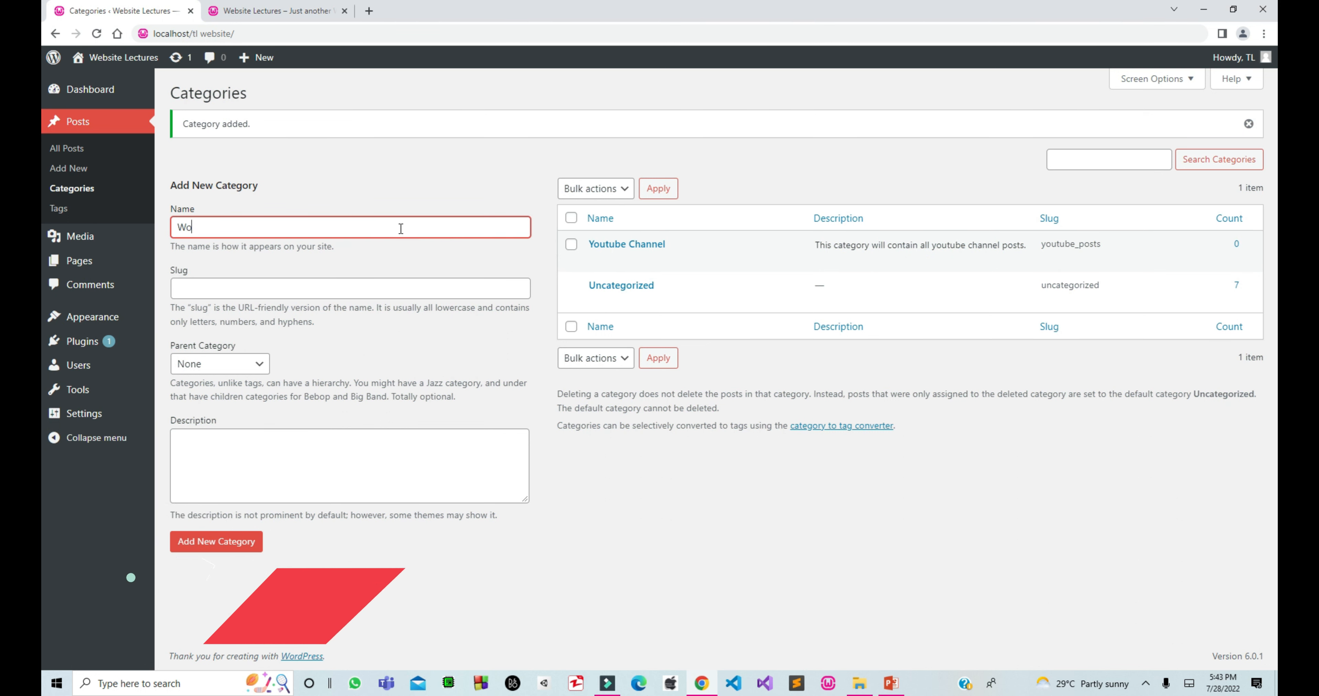
type("rdpress")
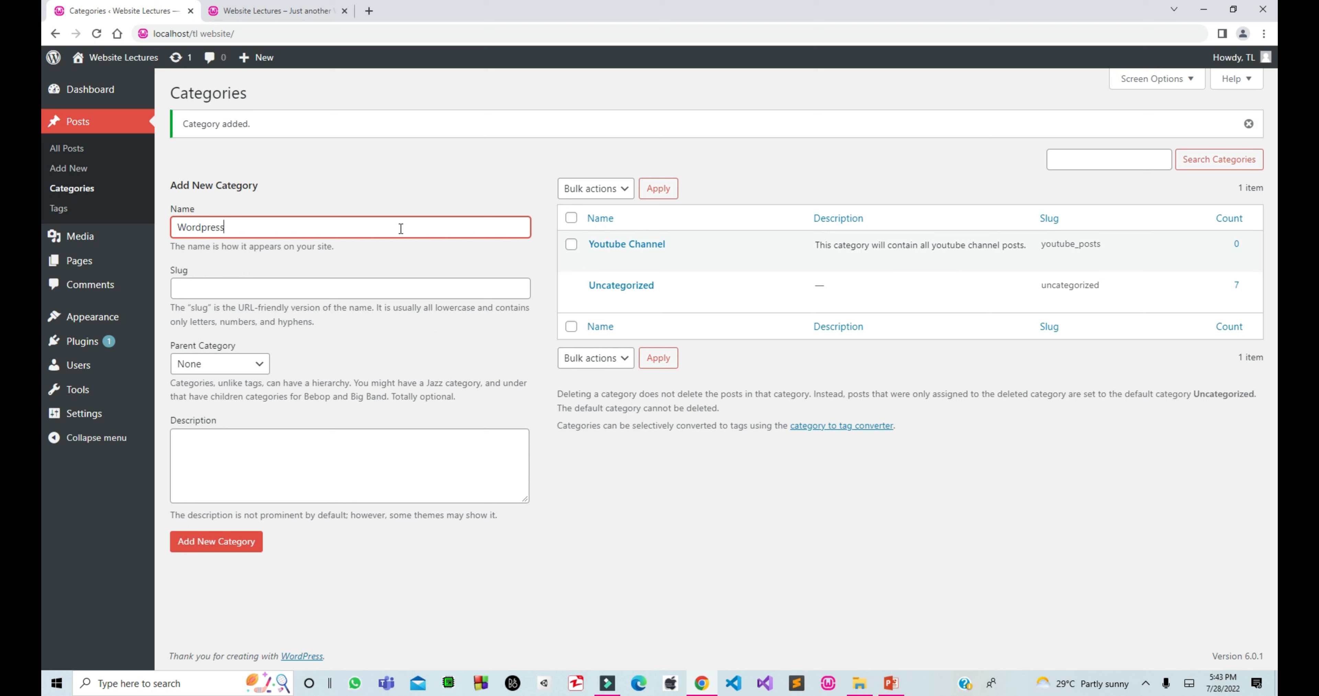
left_click(381, 287)
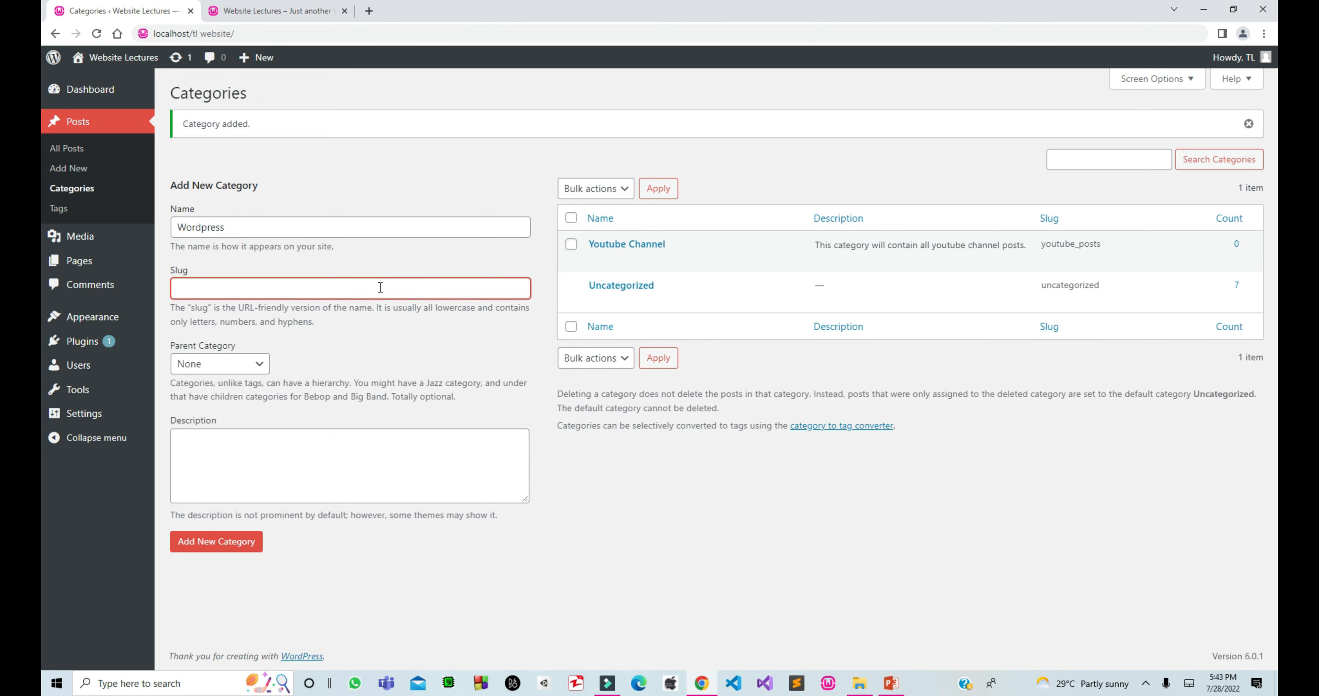
type("wordpress_posts")
left_click(260, 444)
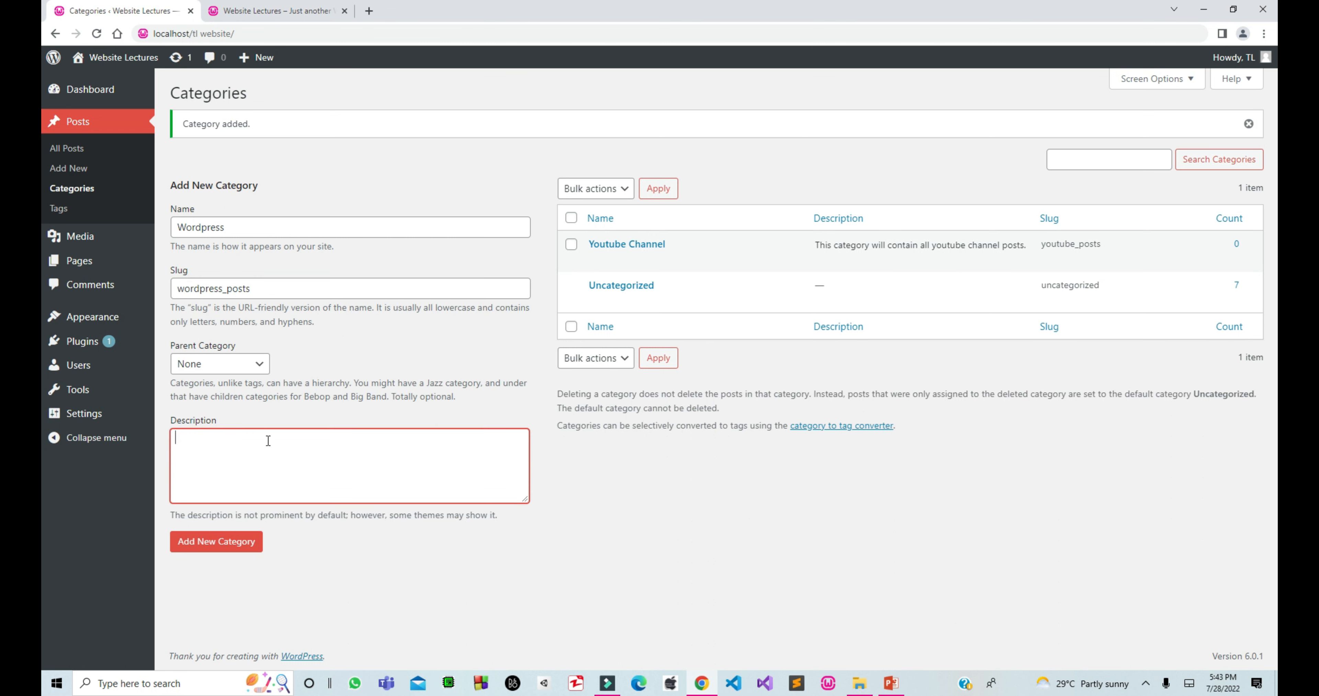
left_click(209, 543)
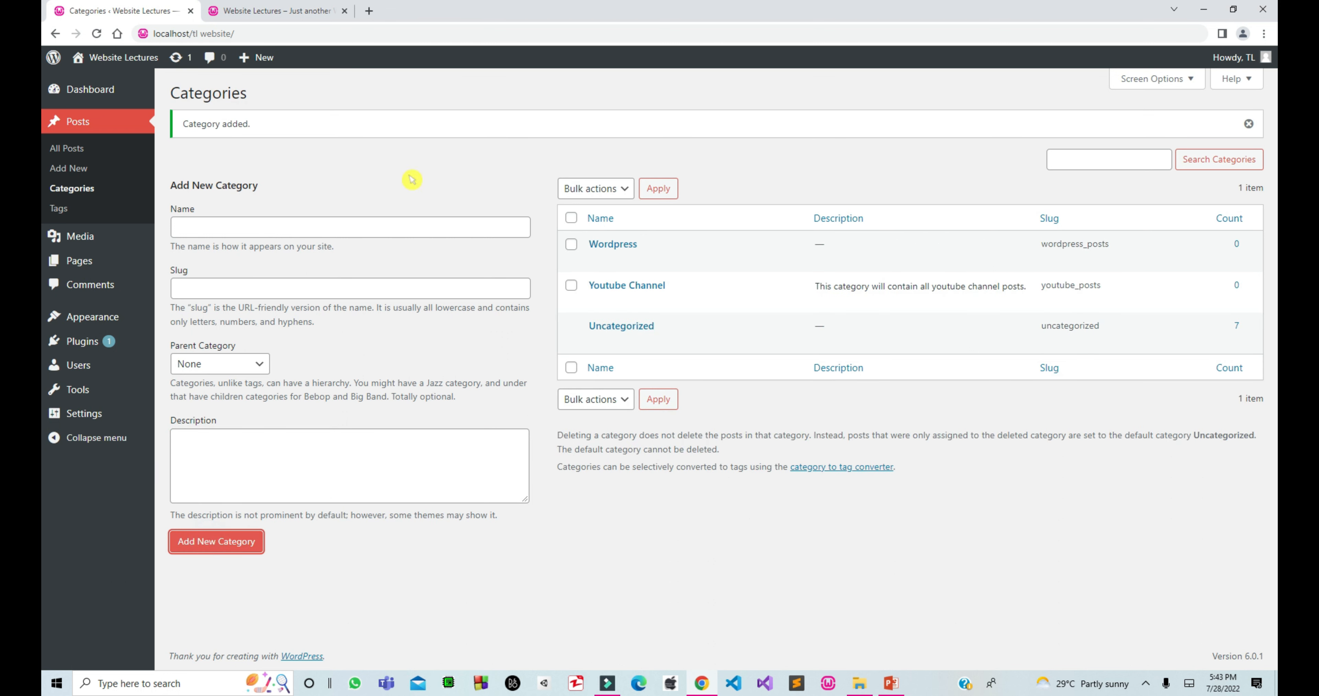
- Add a category named Shopify with the slug shopify_posts, no parent and an empty description
left_click(348, 223)
type("Shopify")
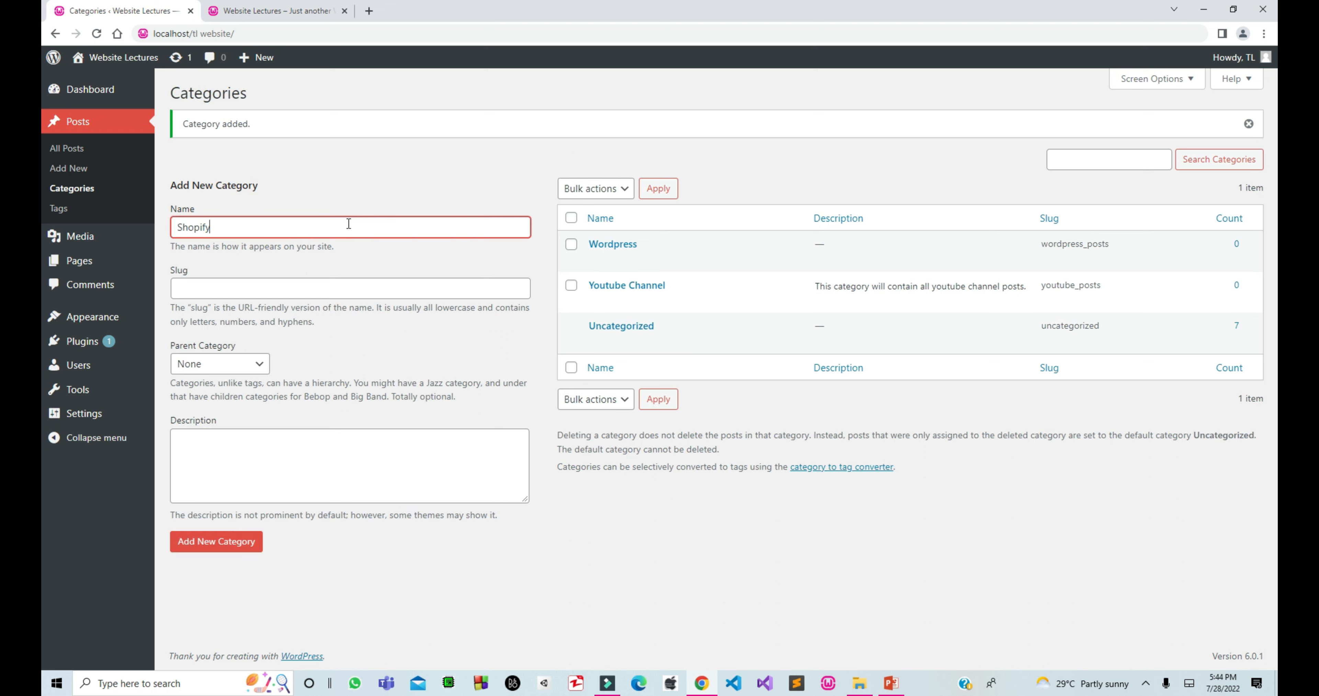
type("shopify_posts")
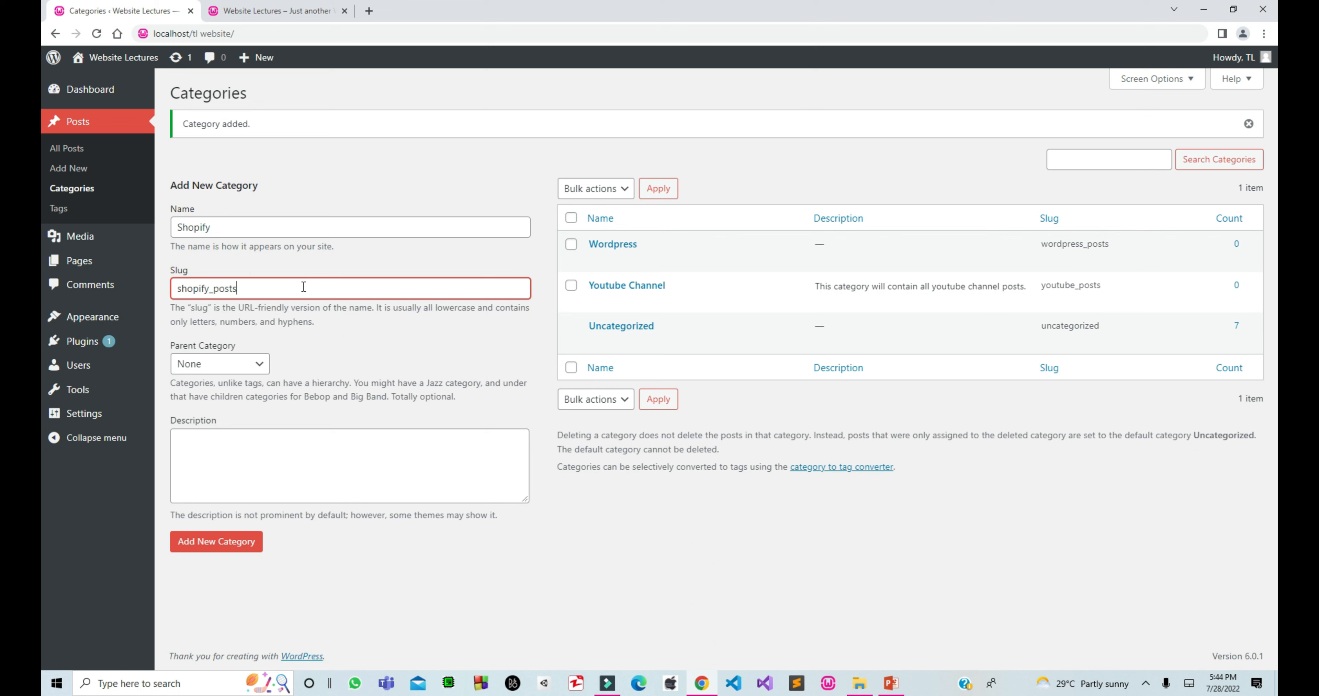
left_click(269, 440)
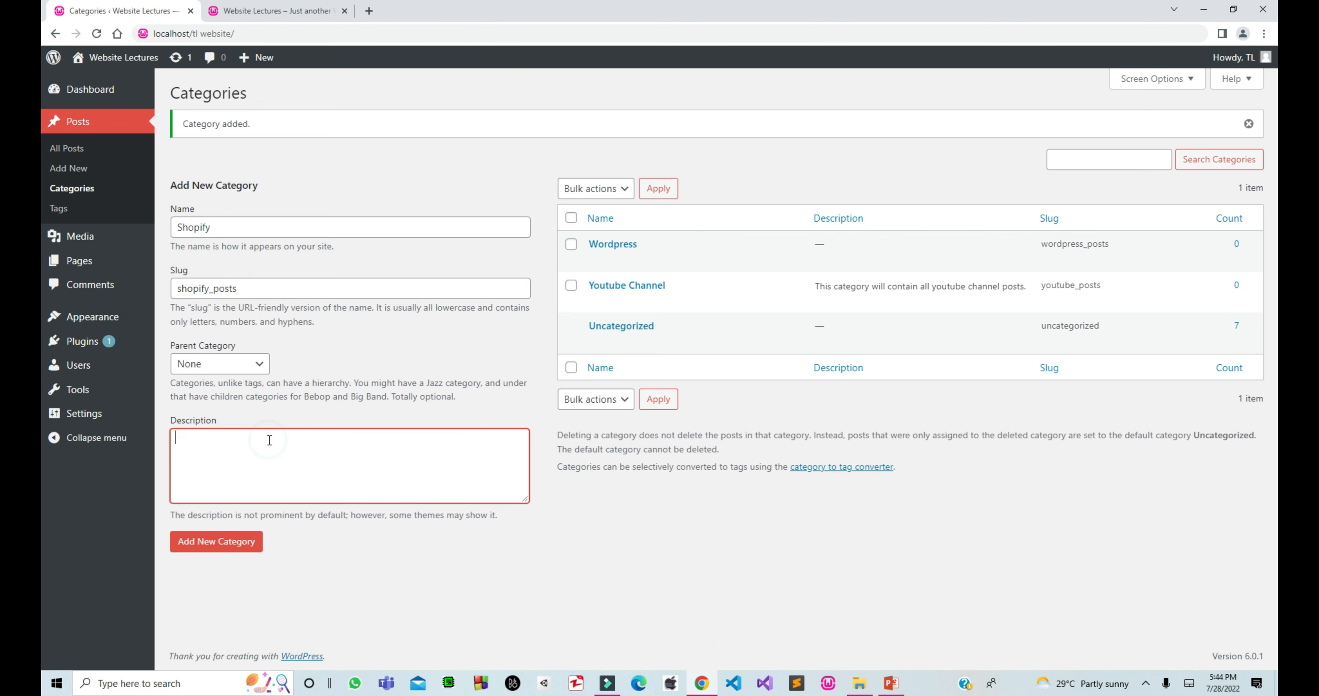
left_click(209, 546)
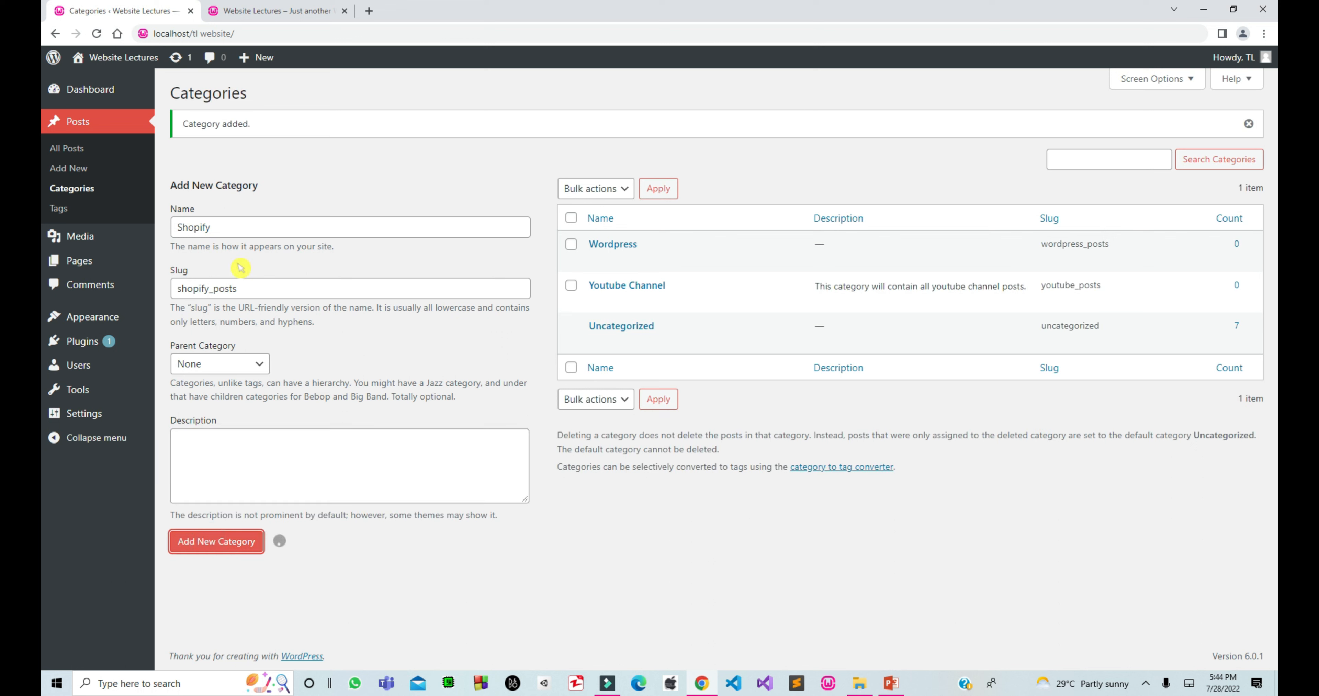
- Add a category named Magento with the slug magento_posts, no parent and the description "hdefuehgfjsbfd"
left_click(231, 229)
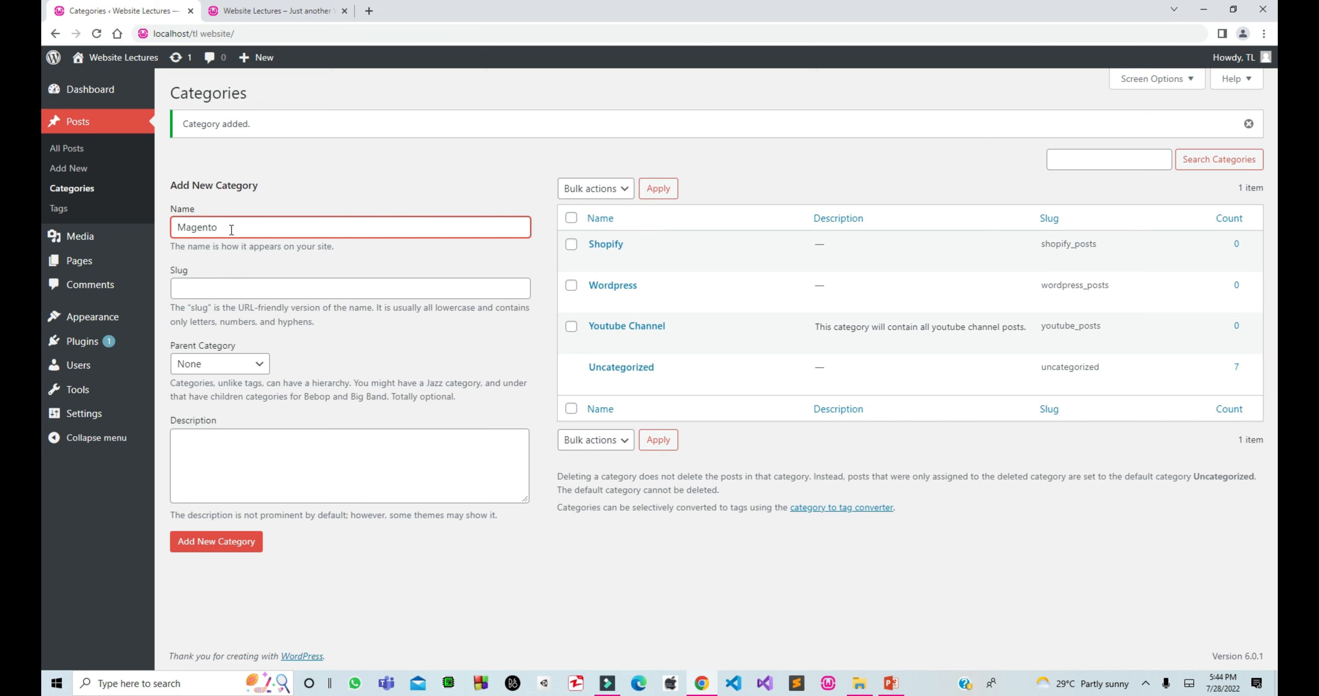
left_click(247, 287)
type("magento_posts")
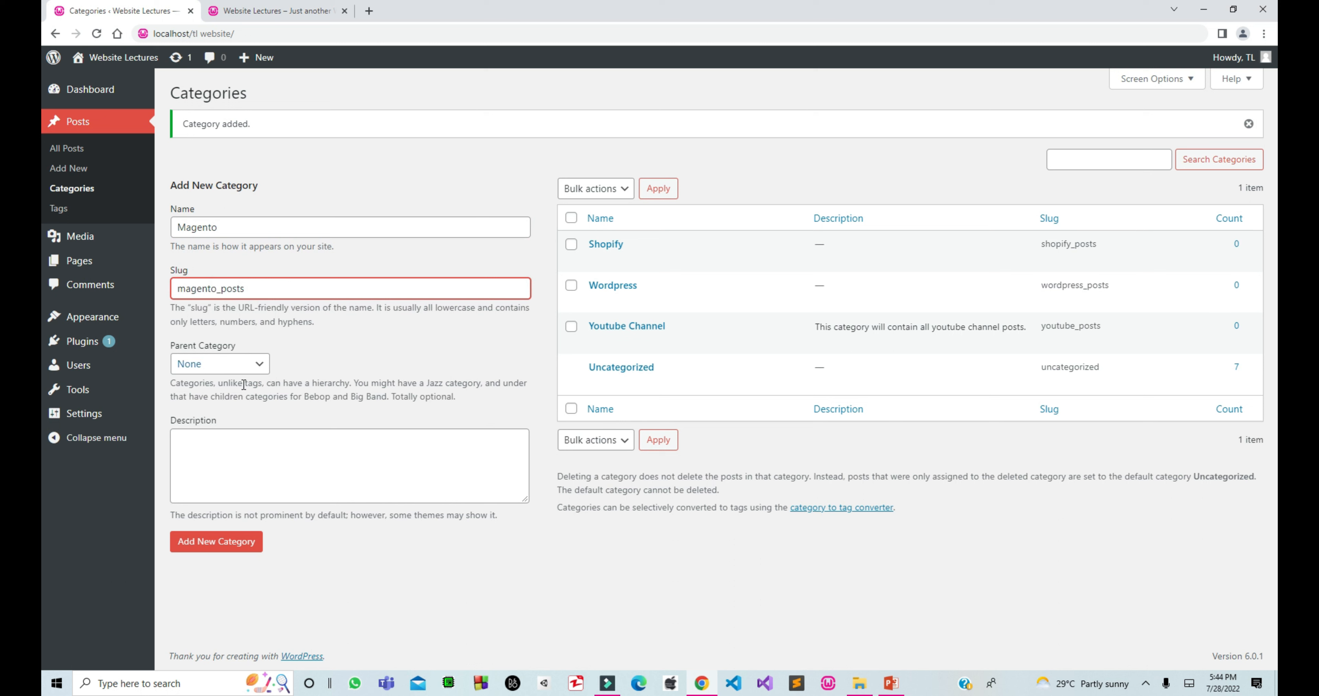
left_click(248, 435)
type("hdefuehgfjsbfd")
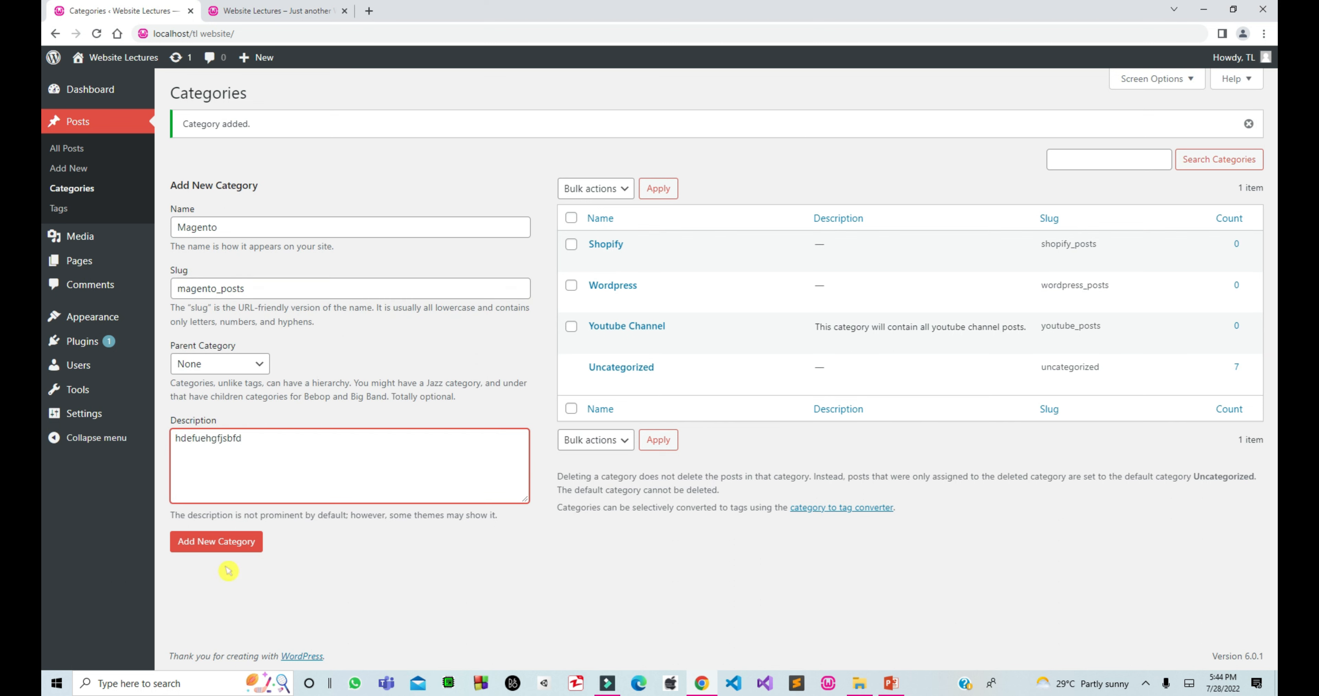
left_click(215, 542)
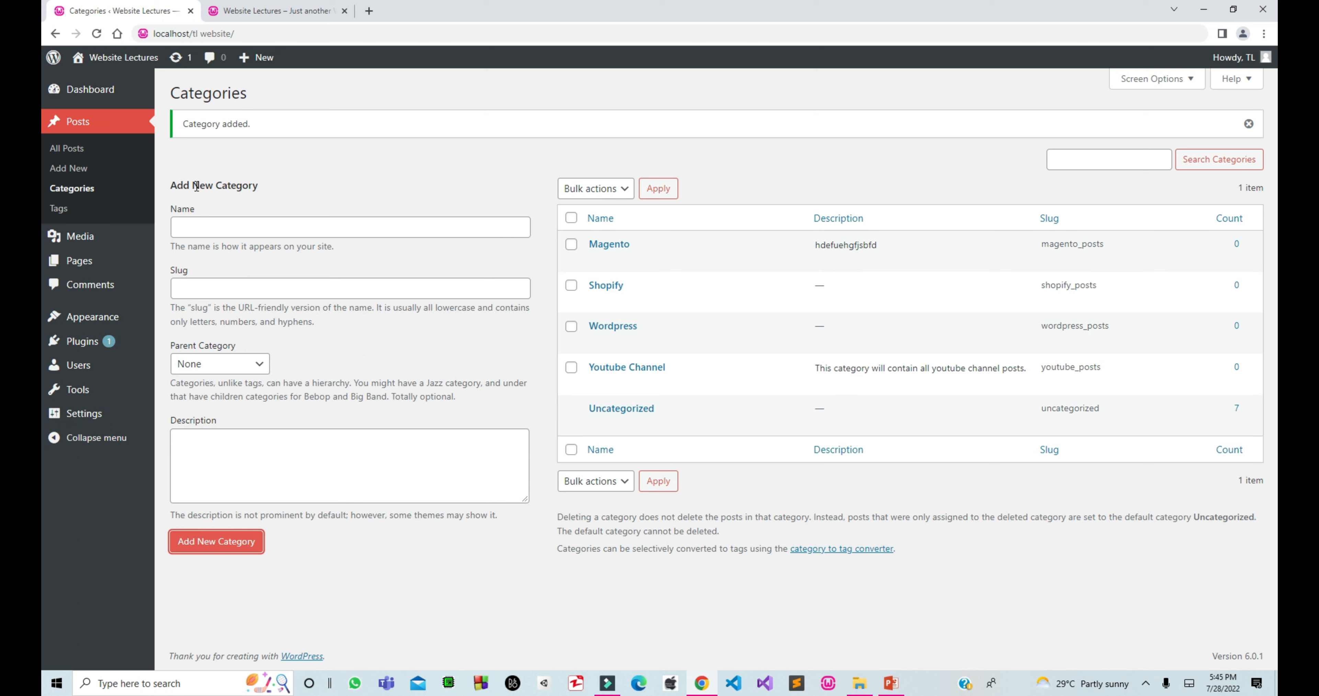
- Review the new-category form's empty name and slug fields and the categories offered as possible parents
left_click_drag(194, 184, 347, 195)
left_click(252, 228)
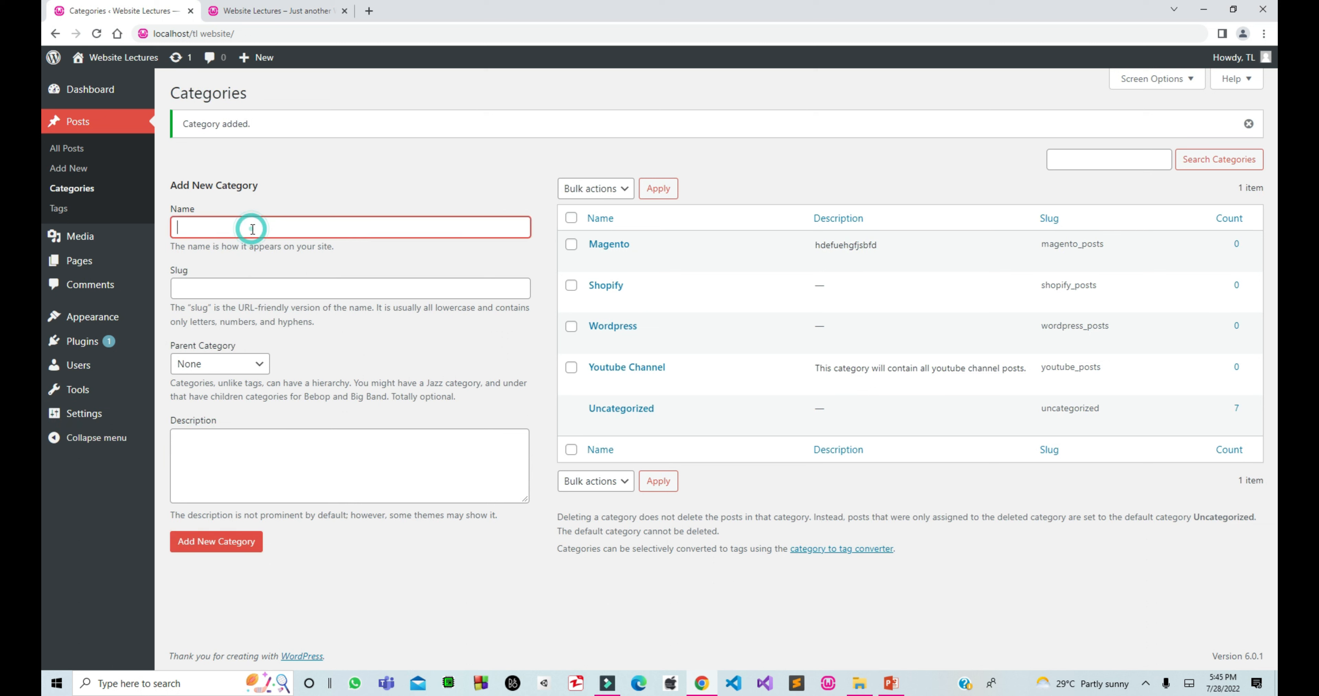
left_click(212, 289)
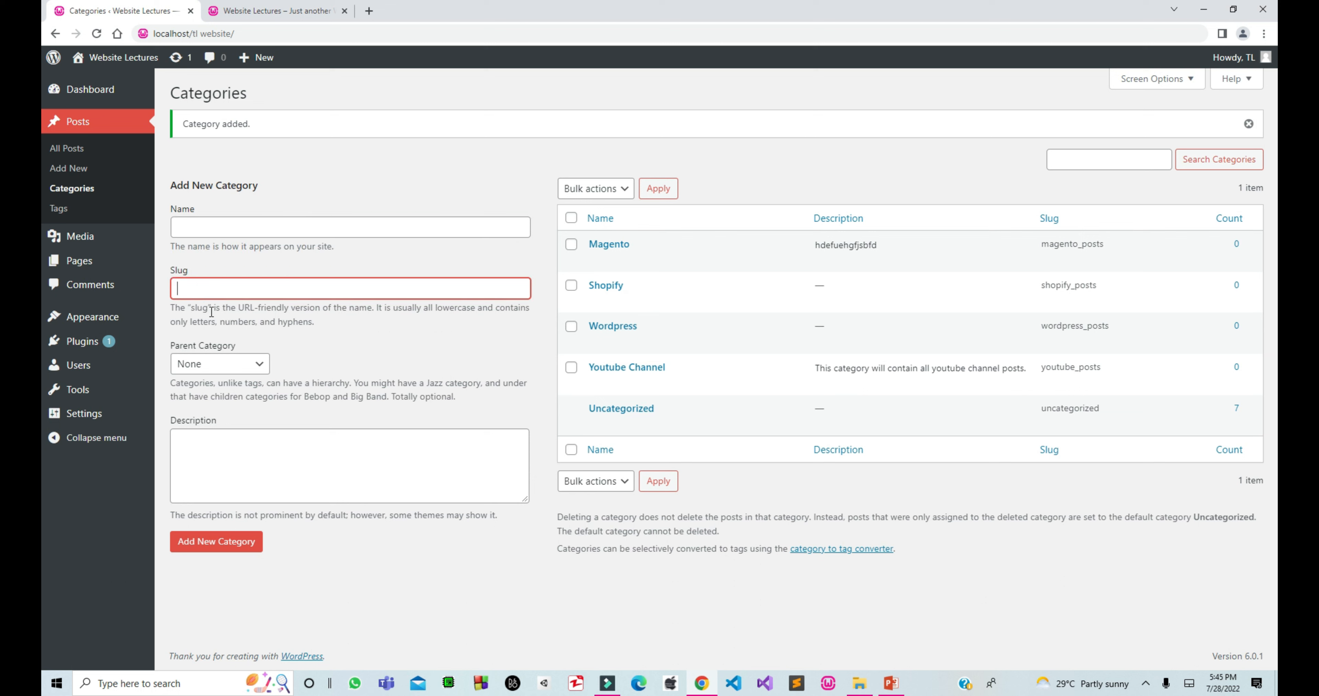
left_click(259, 367)
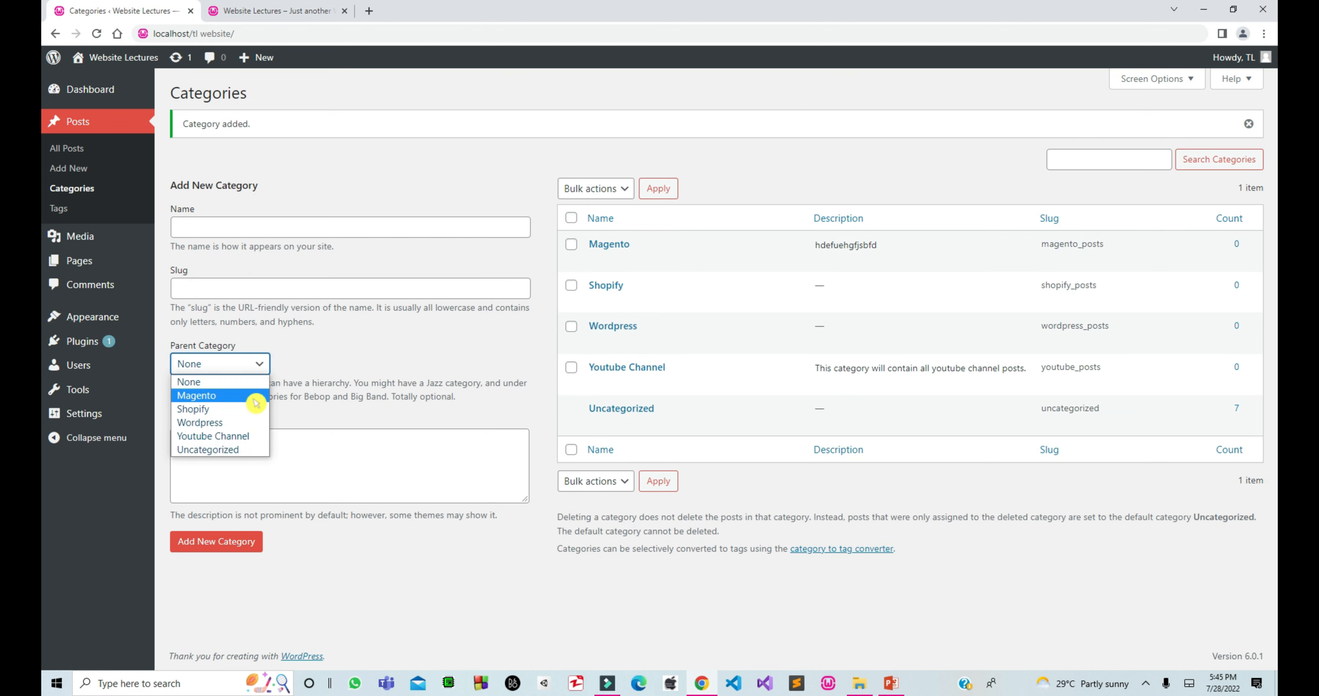
left_click(251, 369)
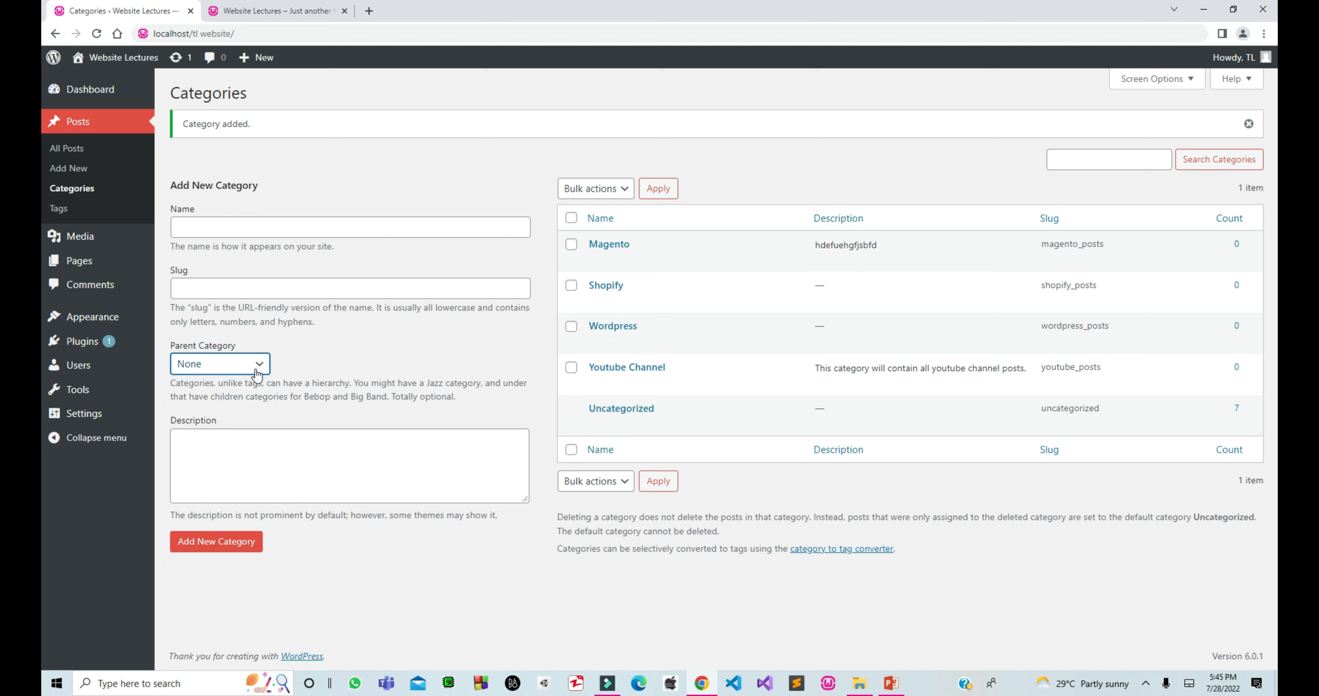
left_click(255, 370)
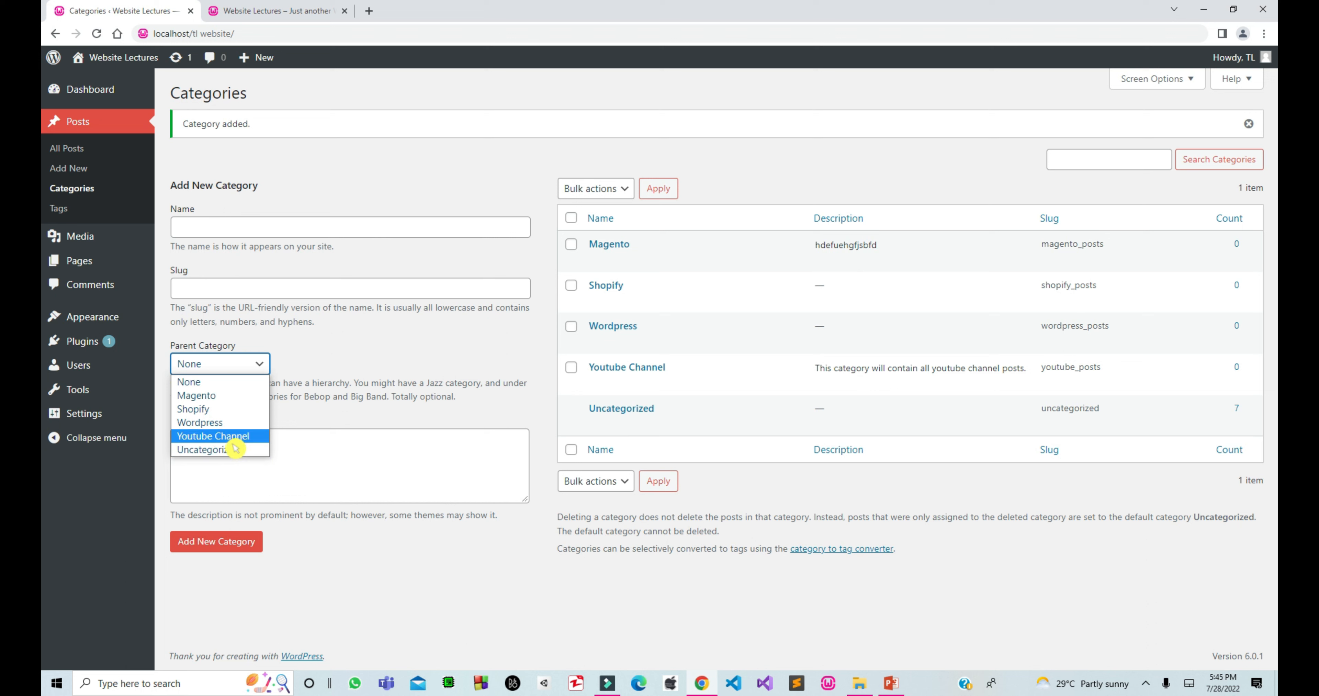
left_click(249, 372)
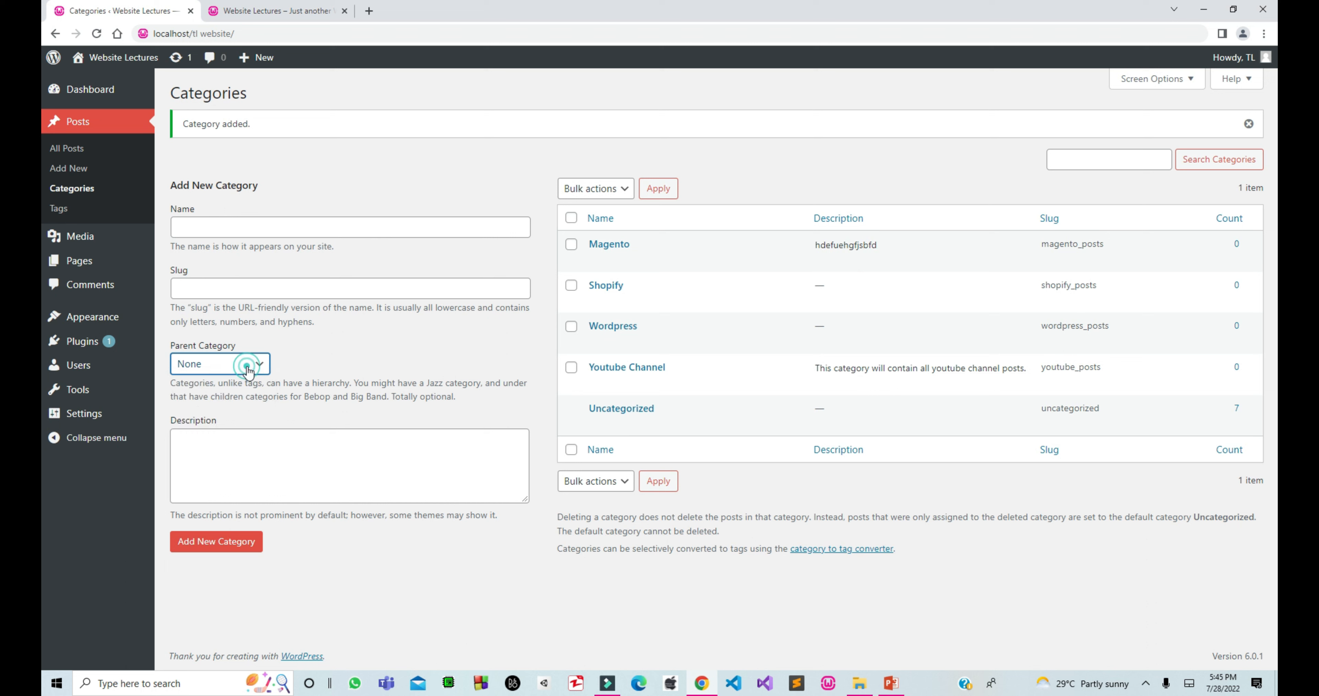
- Edit the post "Introduction to WordPress" so its category is Wordpress instead of Uncategorized, update it and return to the posts list
left_click(83, 153)
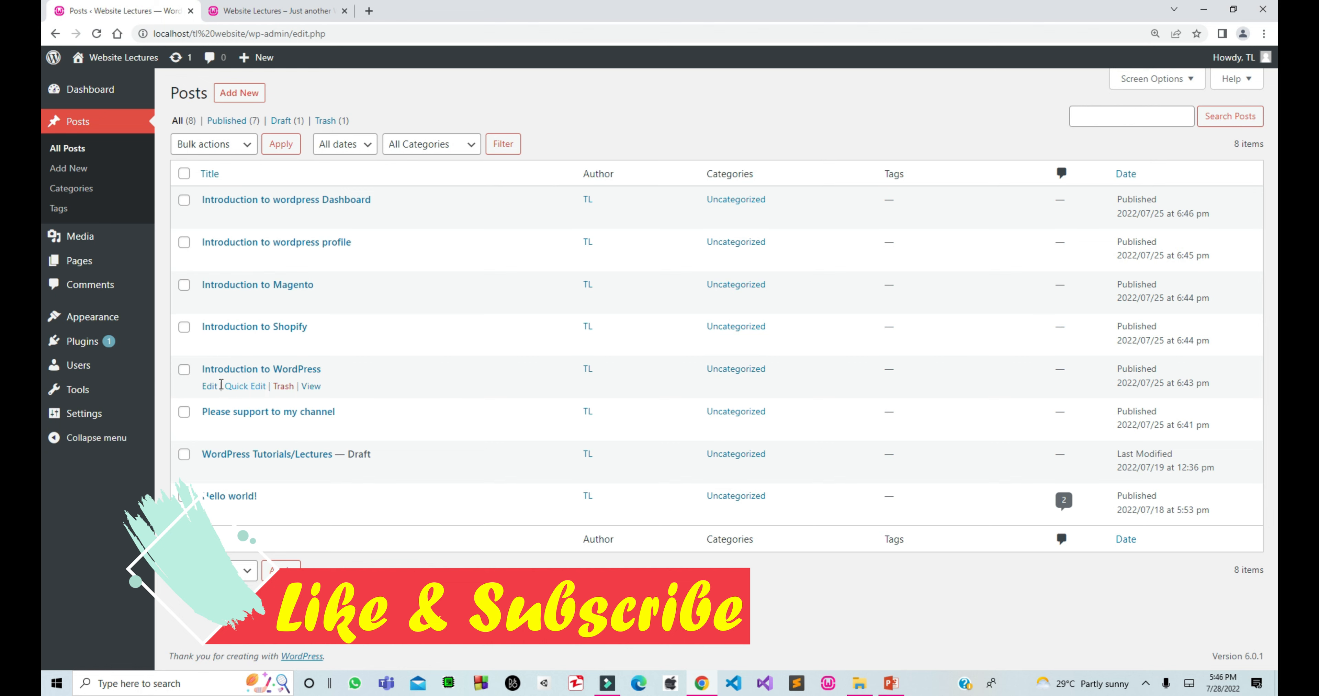
left_click(209, 386)
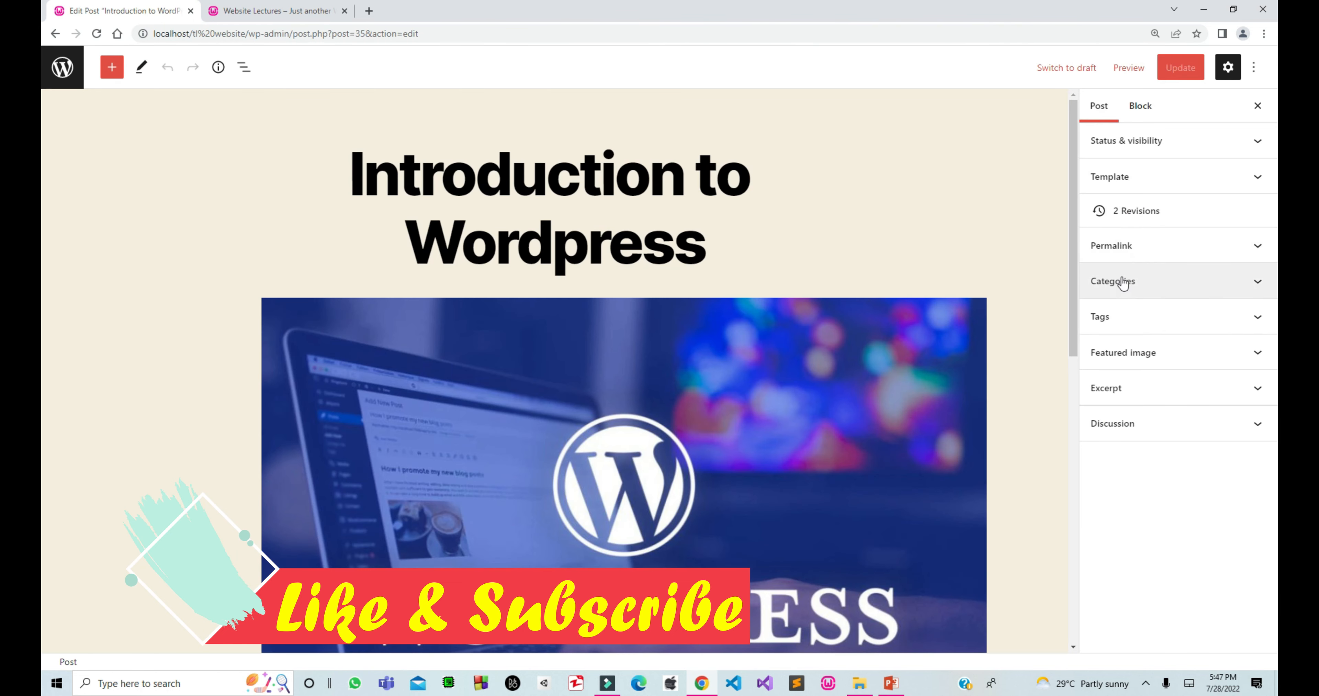
left_click(1113, 291)
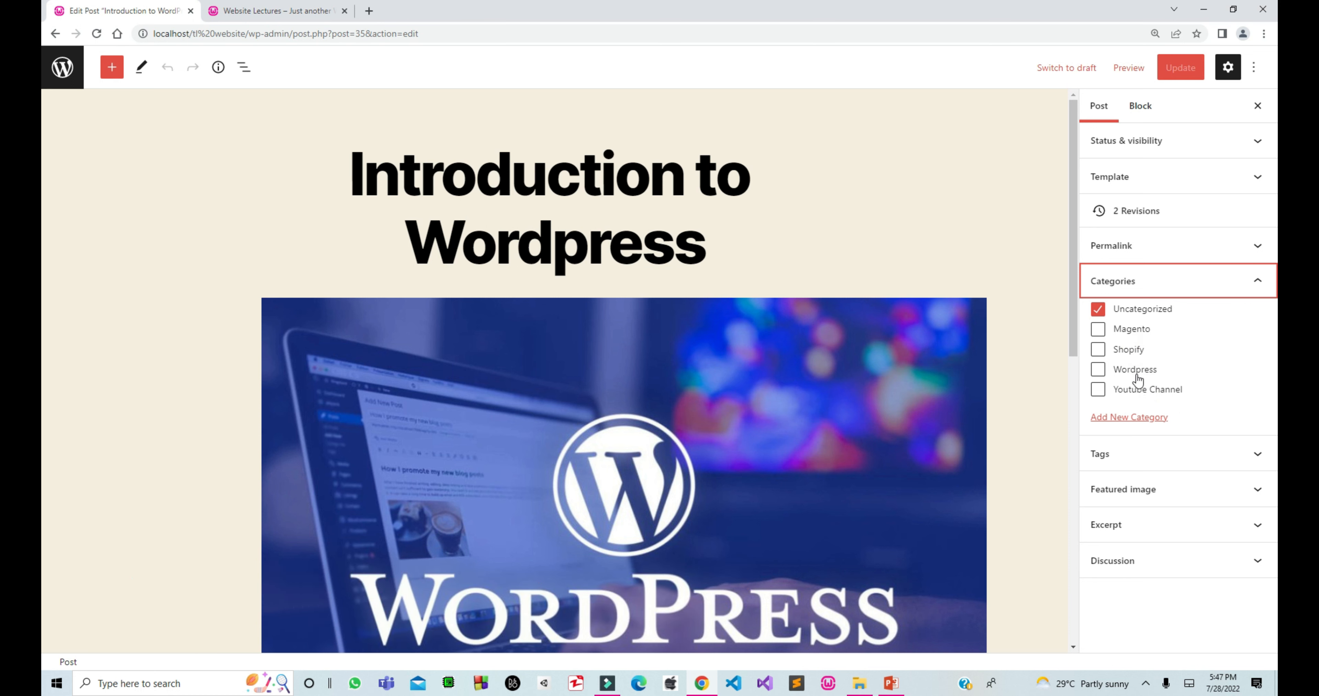
left_click(1099, 371)
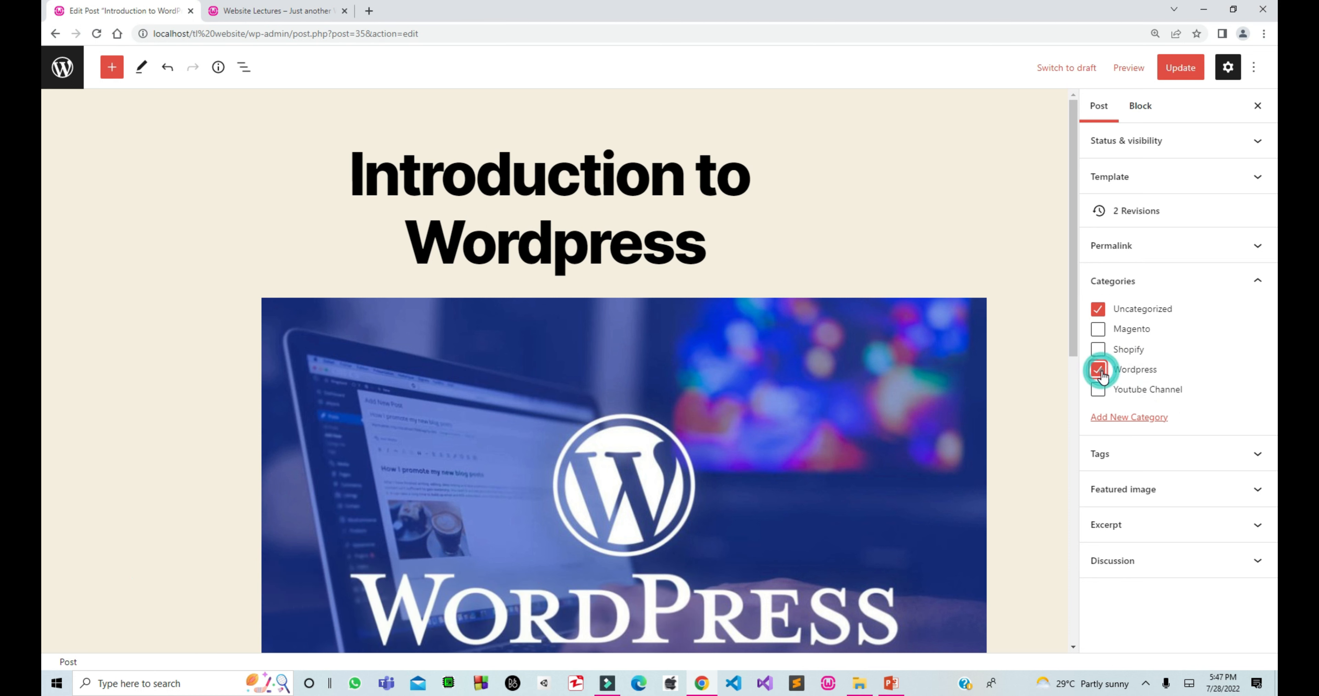
left_click(1101, 312)
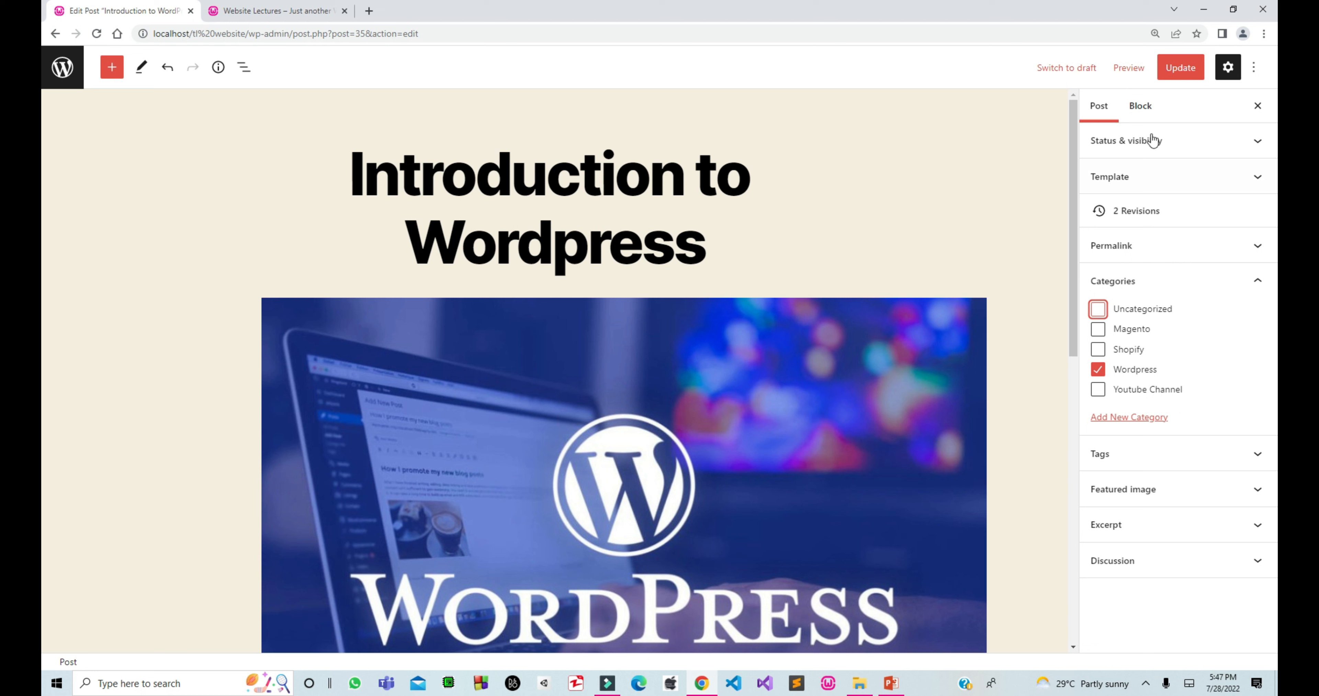
left_click(1187, 77)
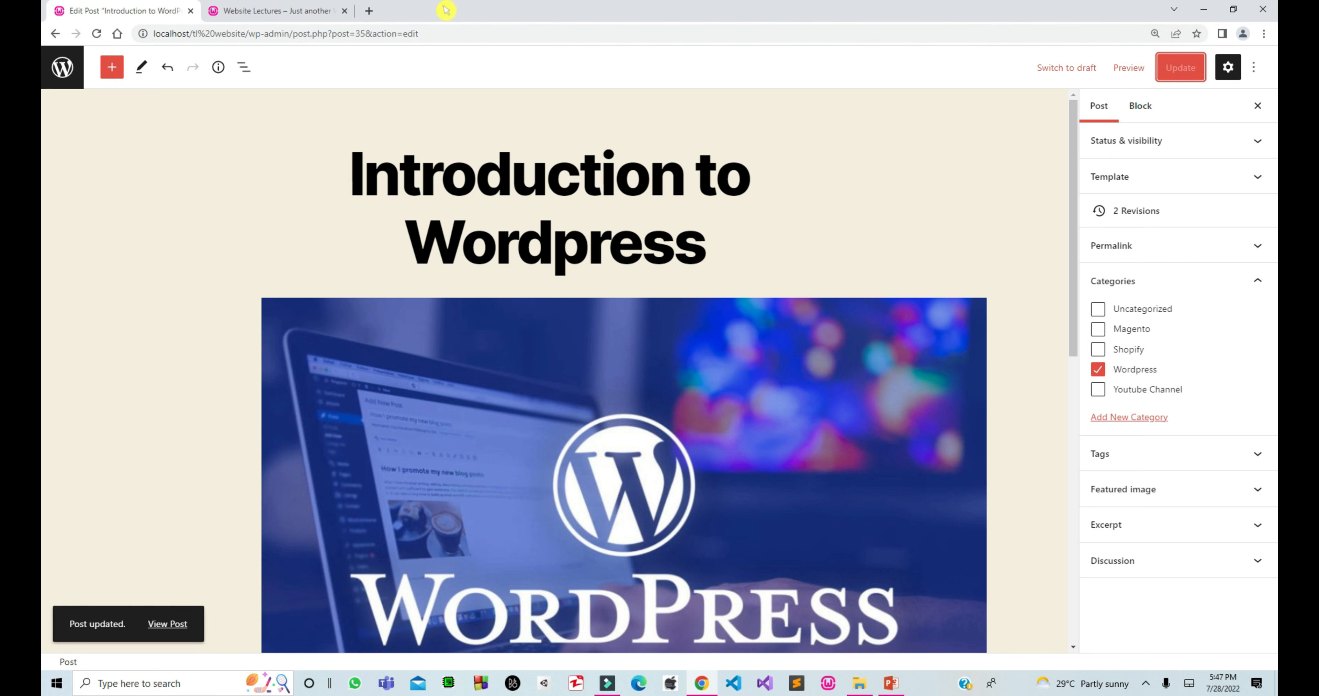
left_click(77, 67)
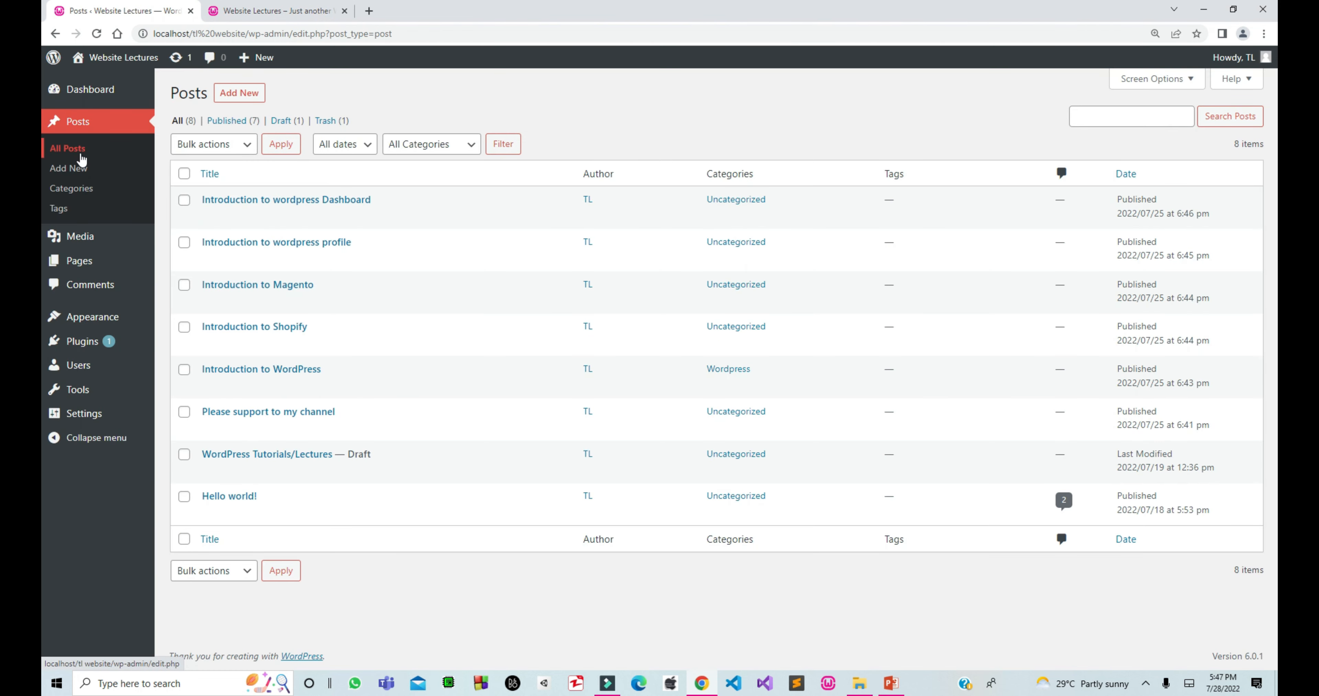
- Edit the post "Introduction to wordpress profile" so its category is Wordpress instead of Uncategorized, update it and return to the posts list
left_click(80, 152)
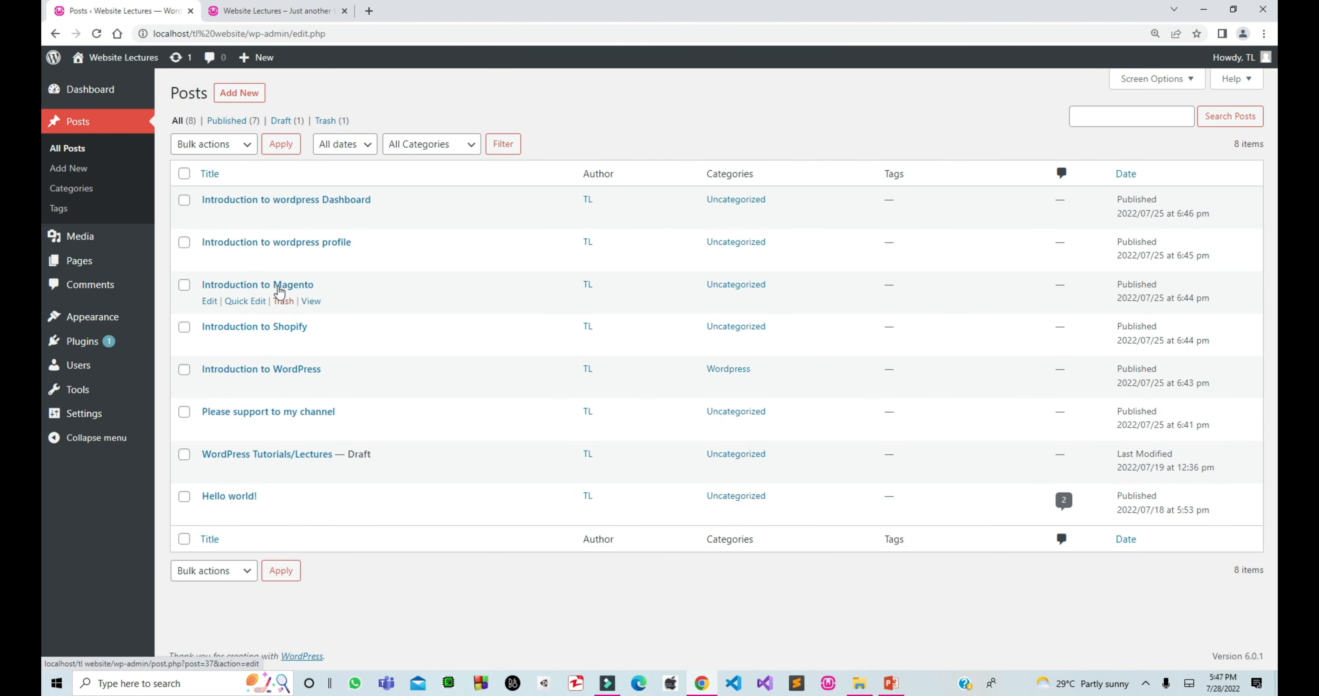
left_click(212, 259)
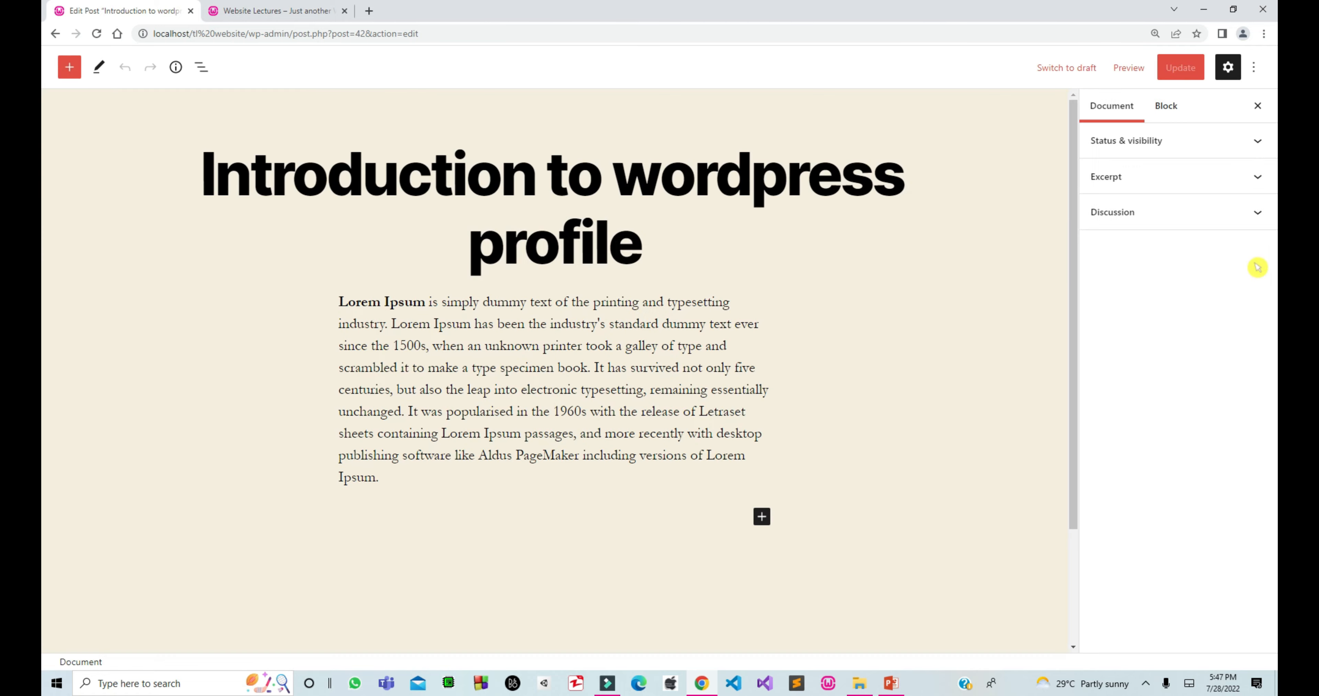
left_click(1133, 245)
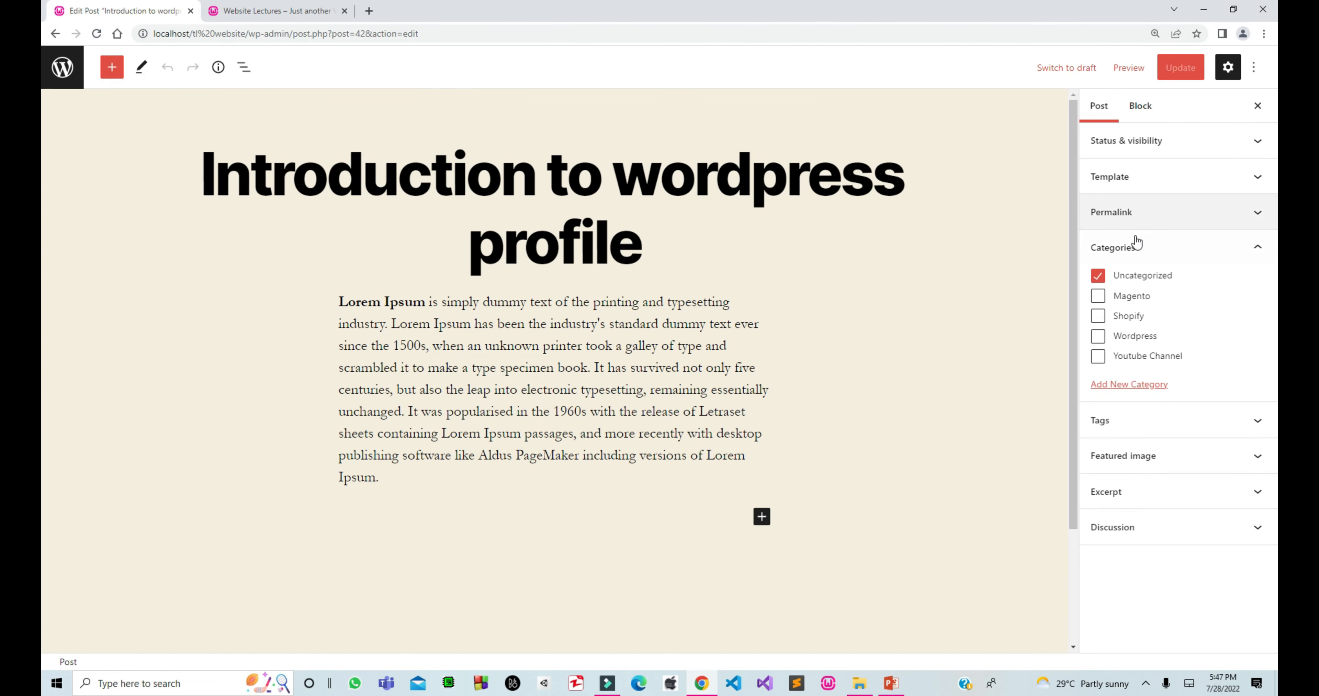
left_click(1099, 338)
left_click(1099, 277)
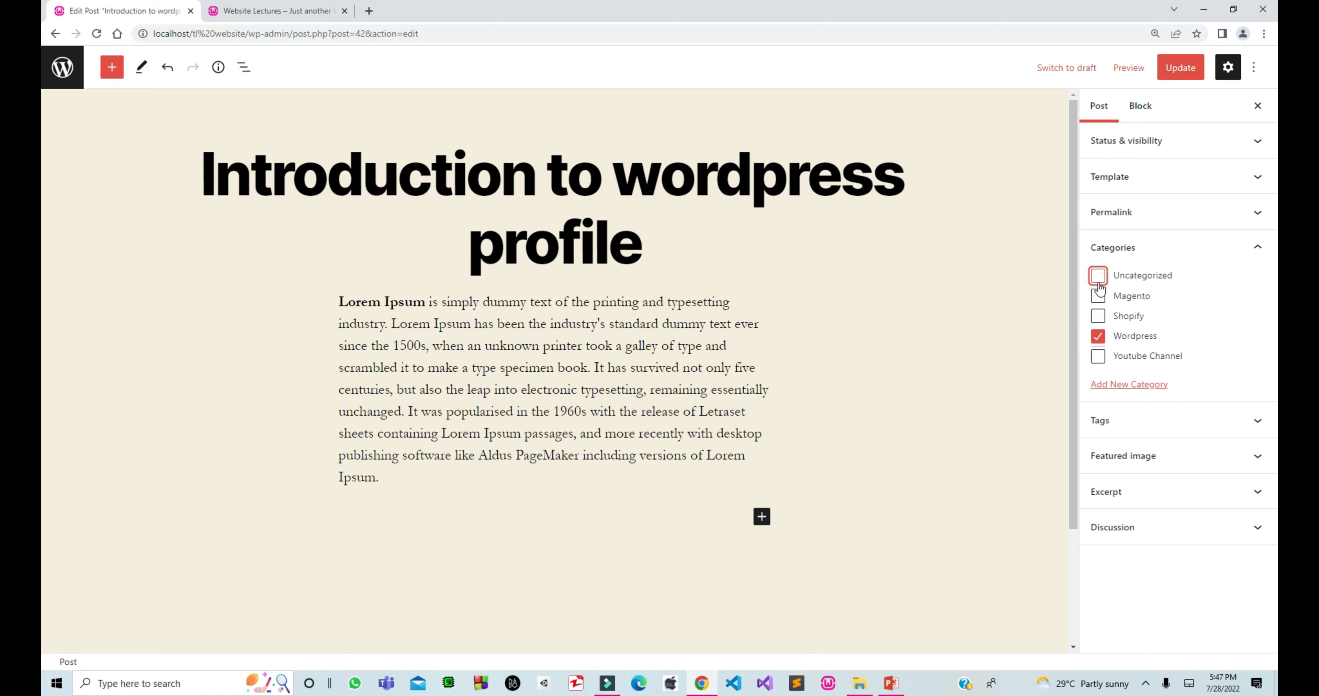
left_click(1187, 75)
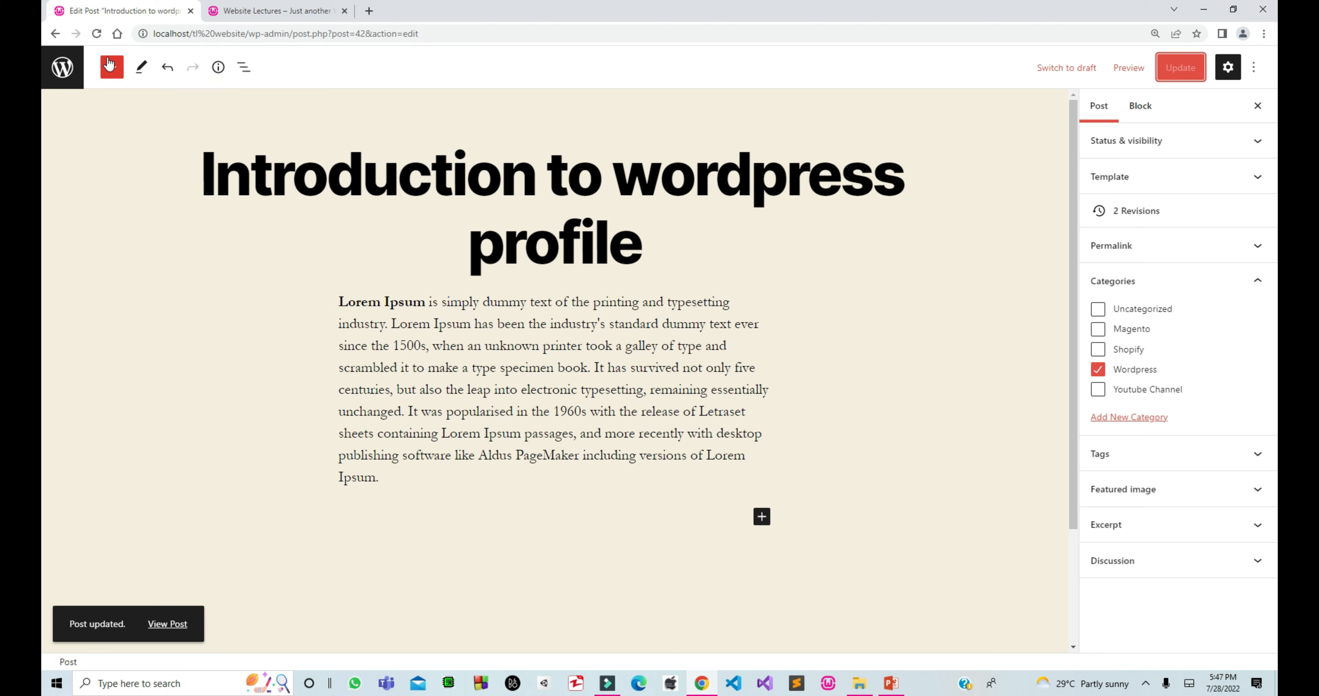
left_click(63, 67)
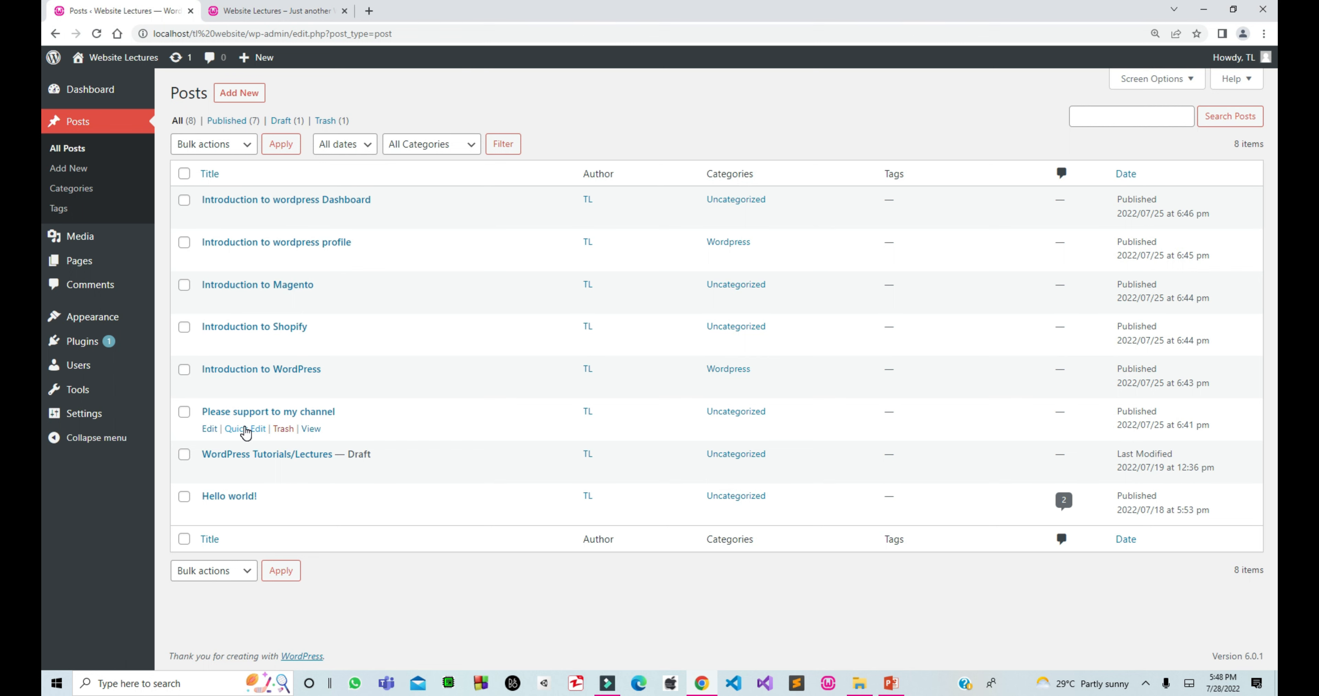
- Quick-edit the post "Please support to my channel" to replace the Uncategorized category with Youtube Channel and update it
left_click(245, 428)
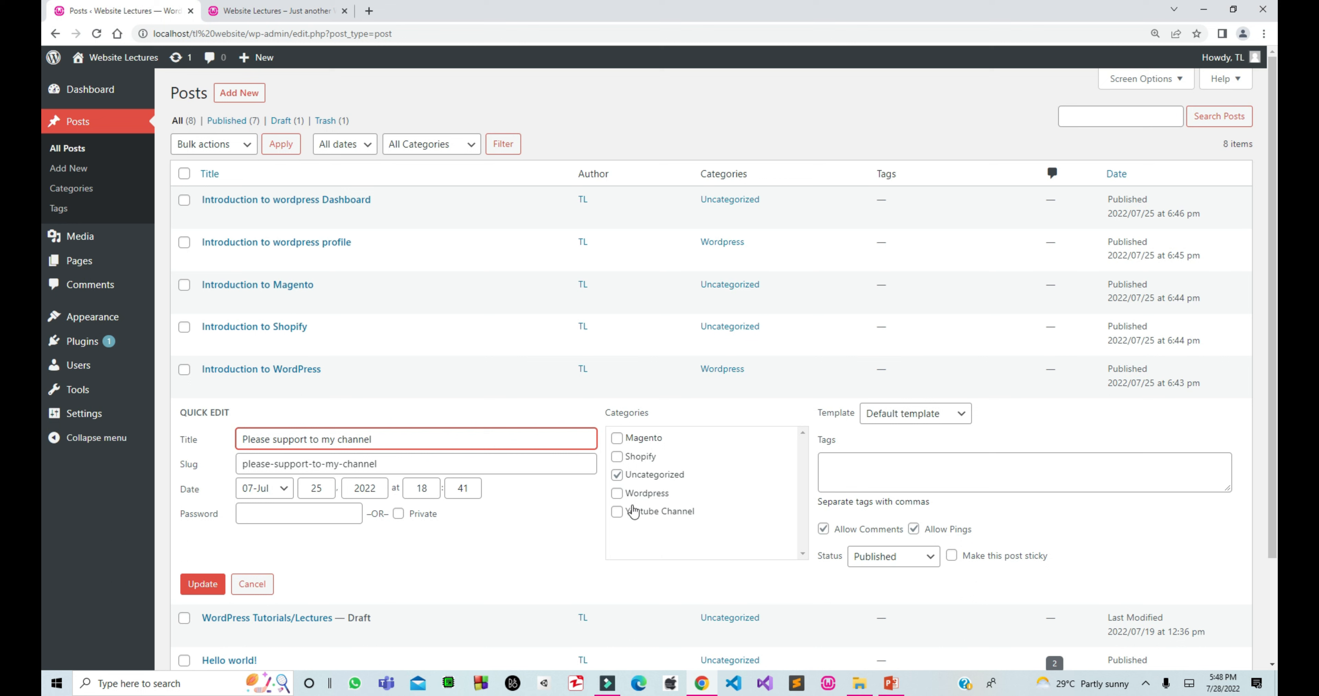
left_click(617, 475)
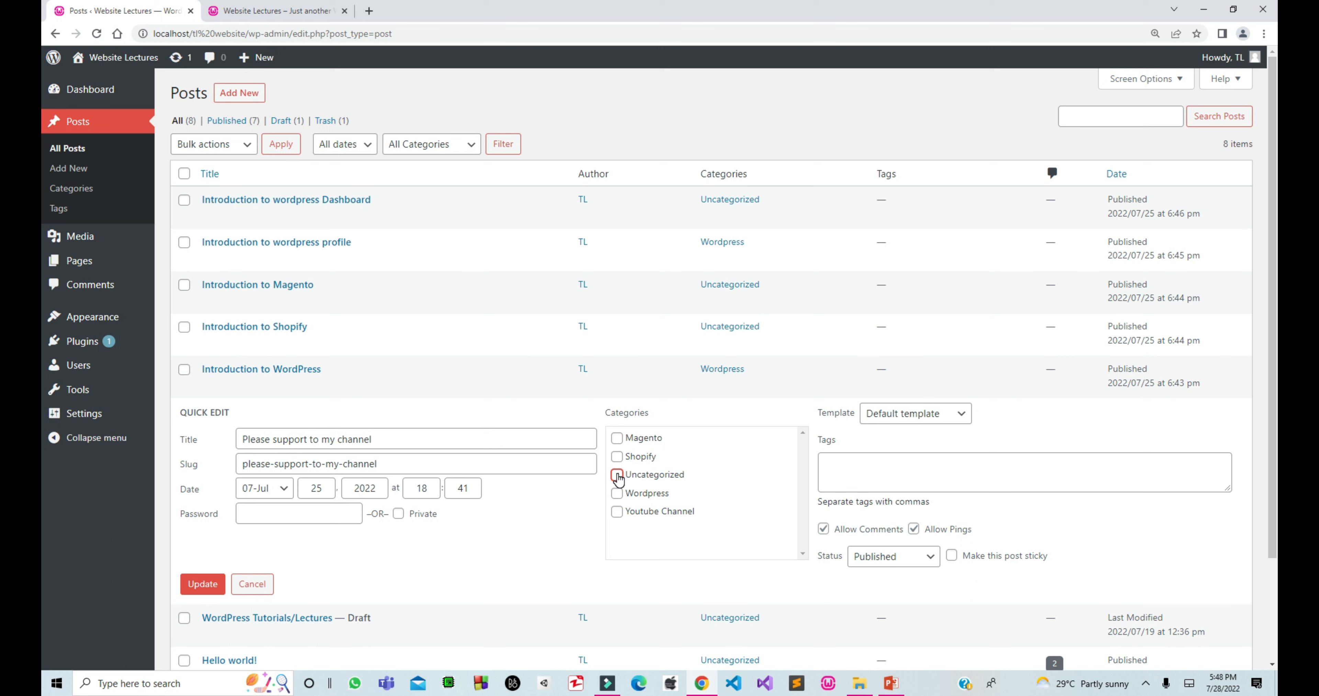
left_click(618, 513)
left_click(213, 585)
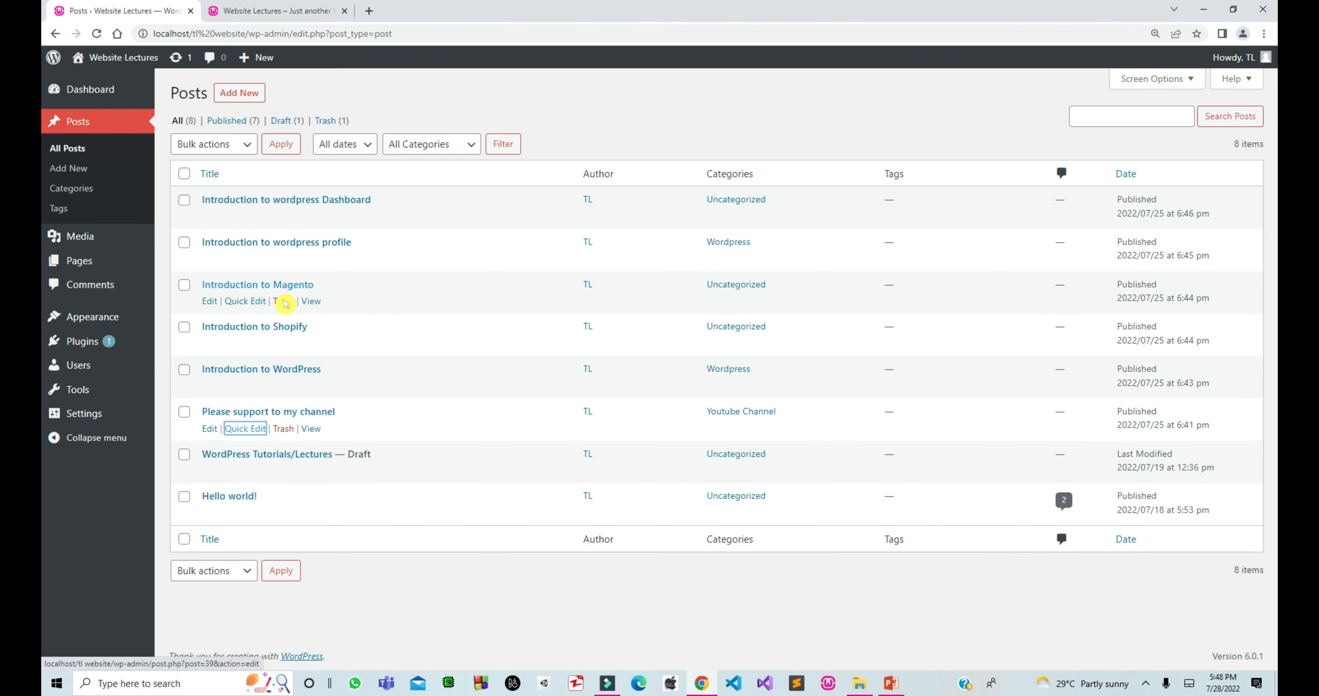
- Quick-edit the post "Introduction to Magento" to replace the Uncategorized category with Magento and update it
left_click(248, 301)
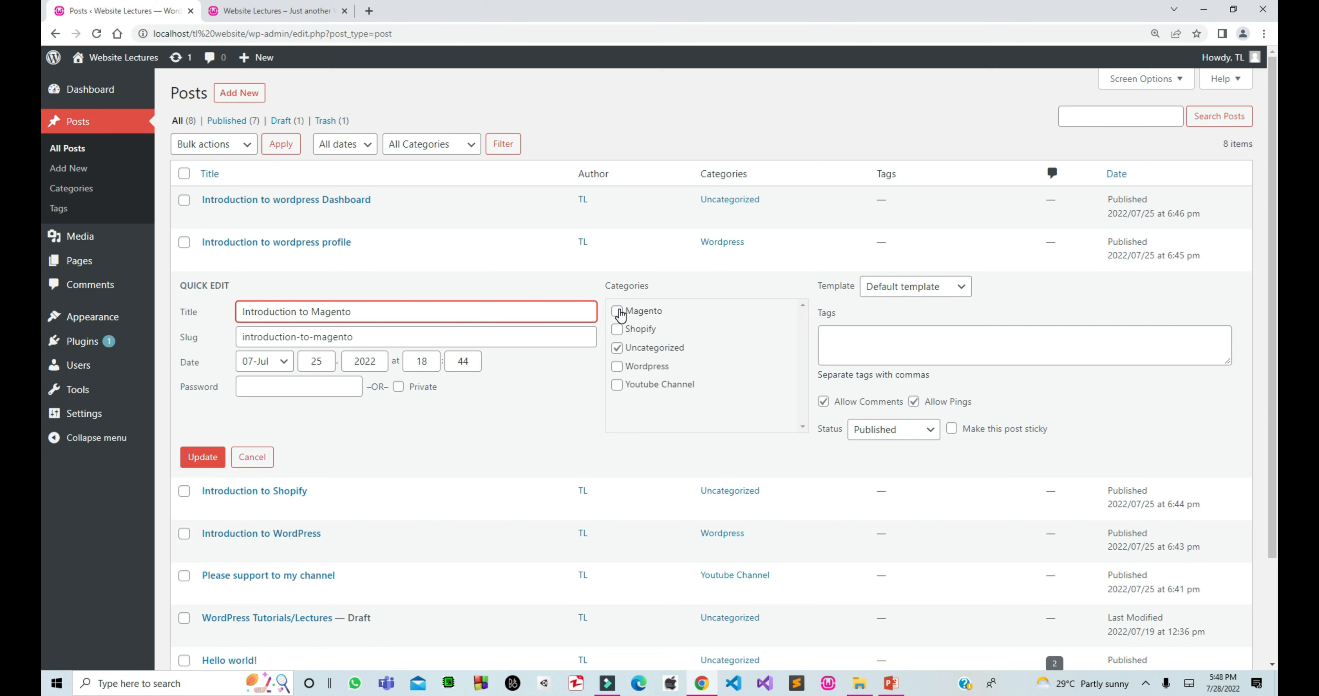
left_click(618, 349)
left_click(618, 312)
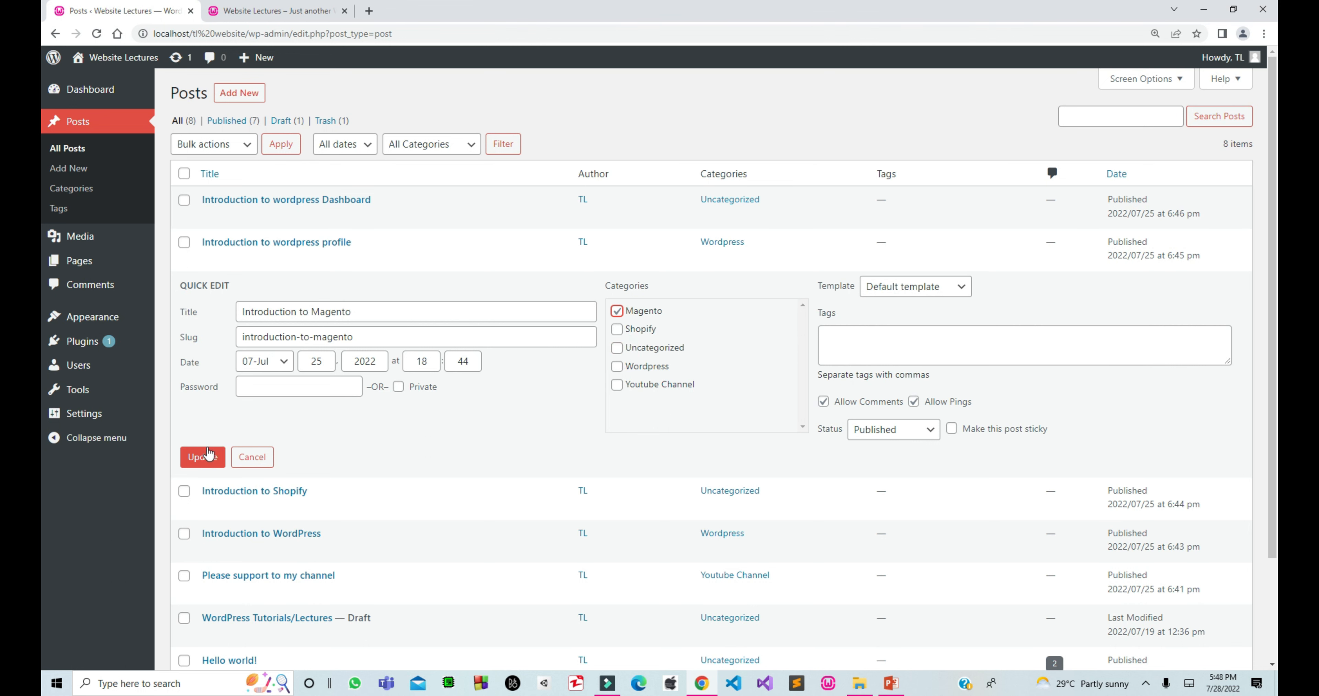
left_click(201, 457)
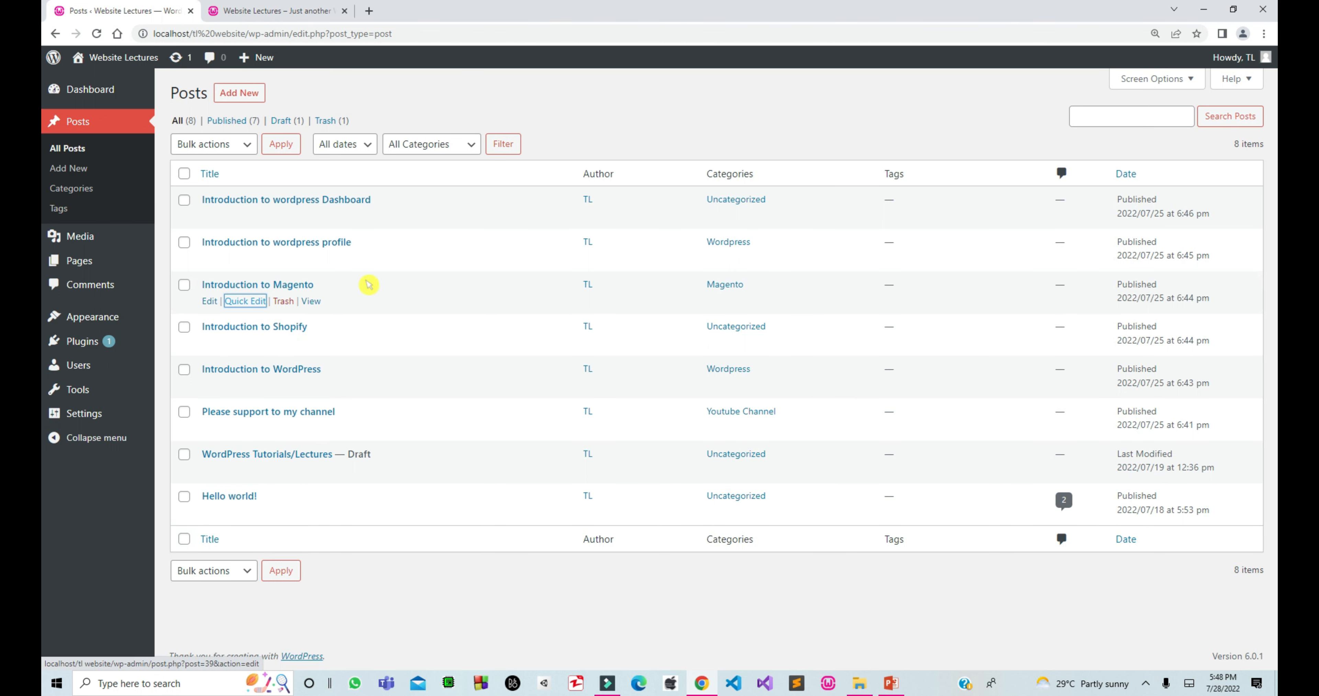
- Open the post "Introduction to Shopify" for quick editing in the posts list
left_click(239, 344)
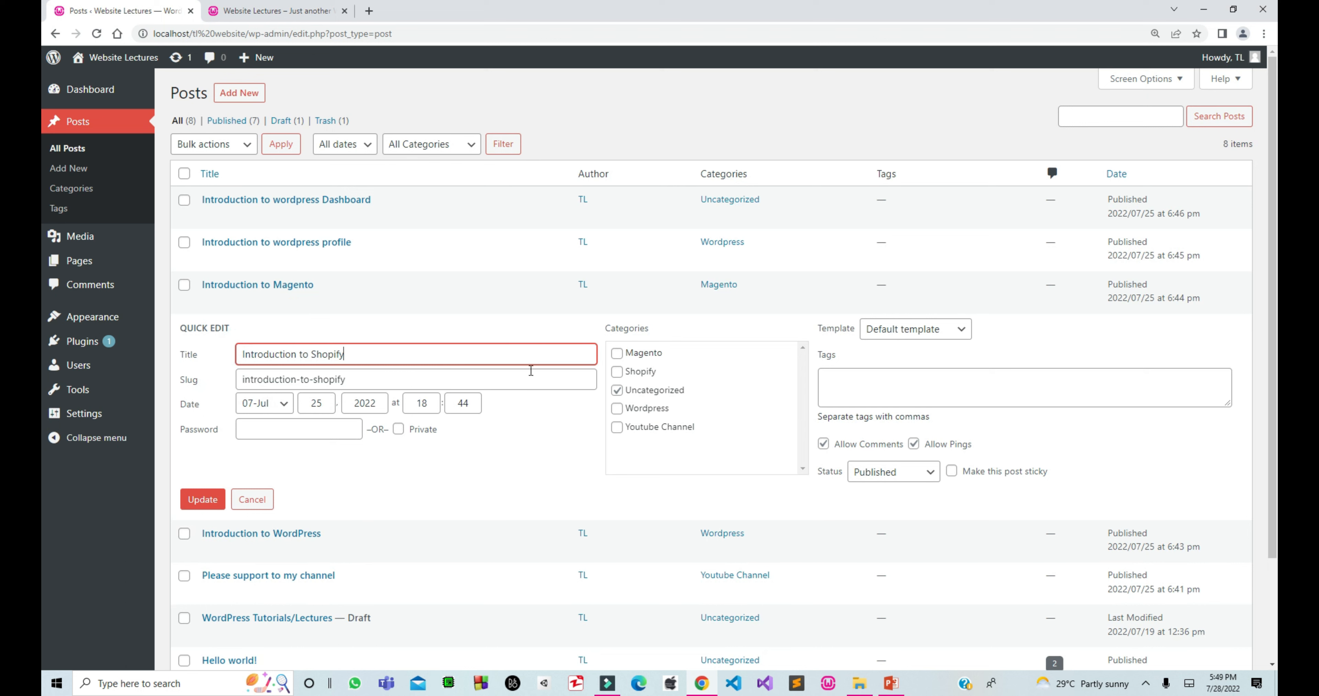